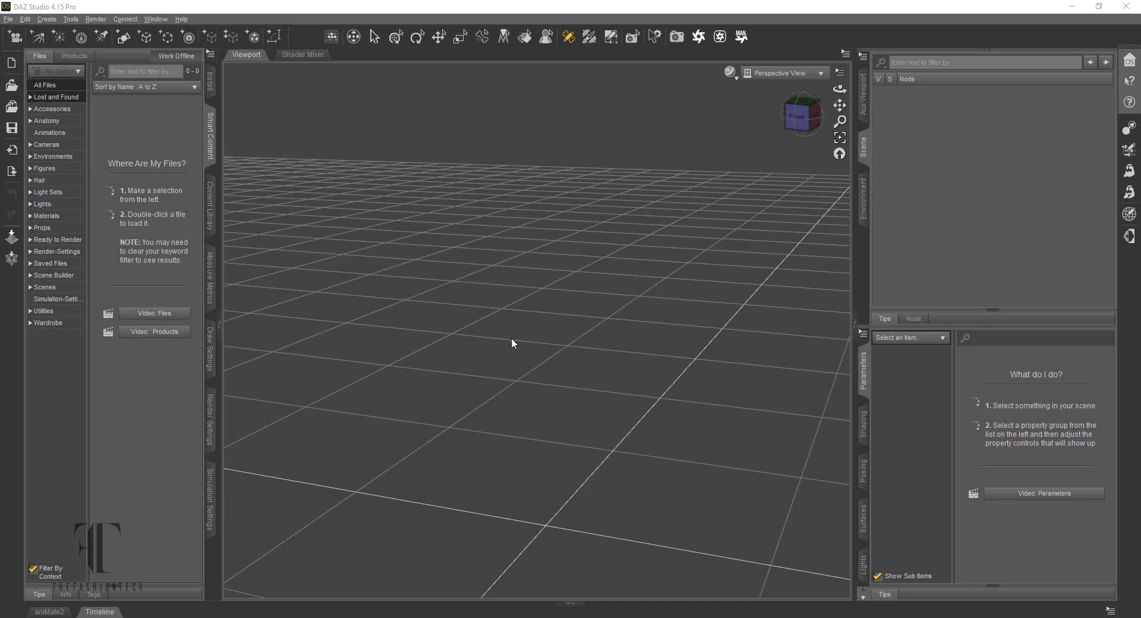
Show the Figures content category and resize the side panes so its thumbnails display in two columns.
{"action": "left_click", "coordinate": [53, 170]}
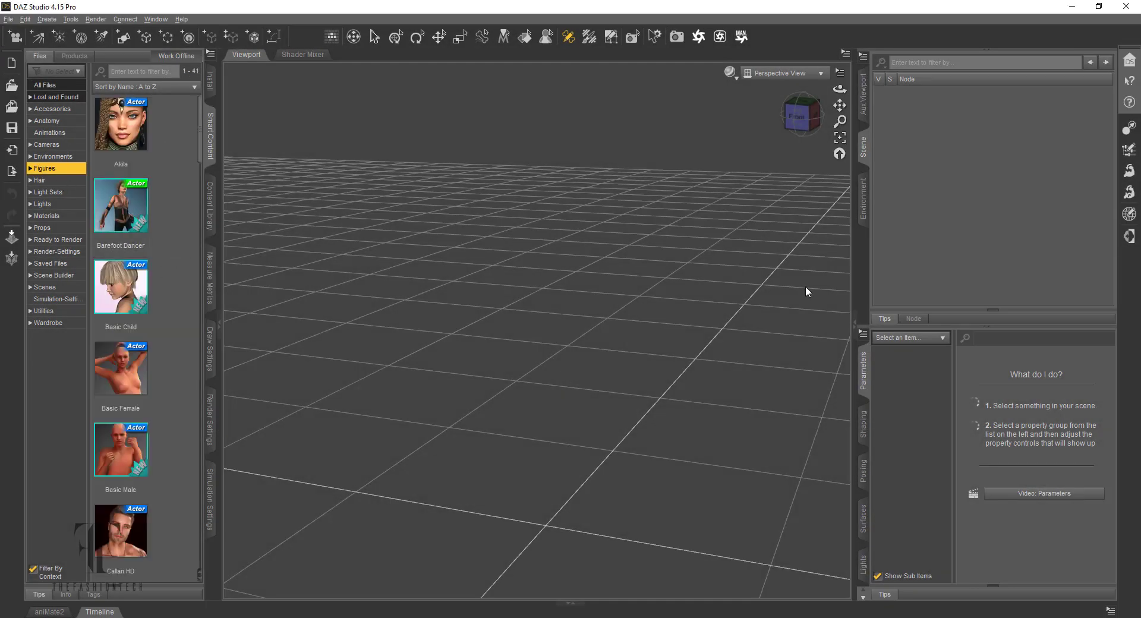
{"action": "left_click_drag", "start_coordinate": [854, 303], "coordinate": [949, 328]}
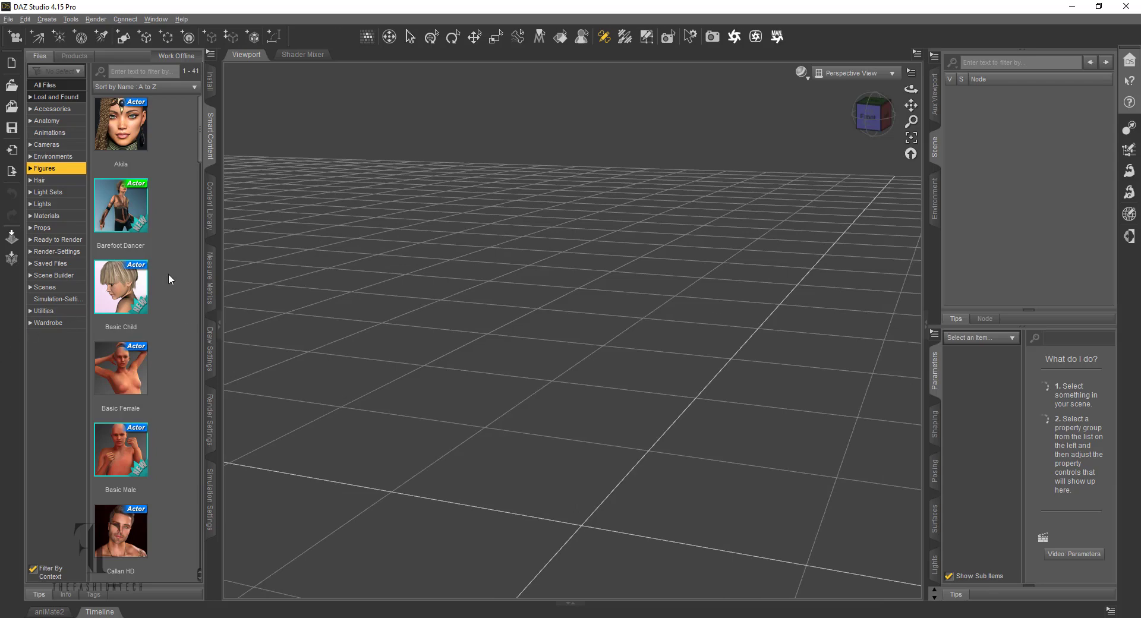
{"action": "left_click_drag", "start_coordinate": [202, 306], "coordinate": [257, 316]}
Load the Basic Female figure into the scene from the Figures content and activate the node selection tool.
{"action": "scroll", "coordinate": [169, 273], "scroll_direction": "down", "scroll_amount": 13}
{"action": "scroll", "coordinate": [170, 272], "scroll_direction": "up", "scroll_amount": 7}
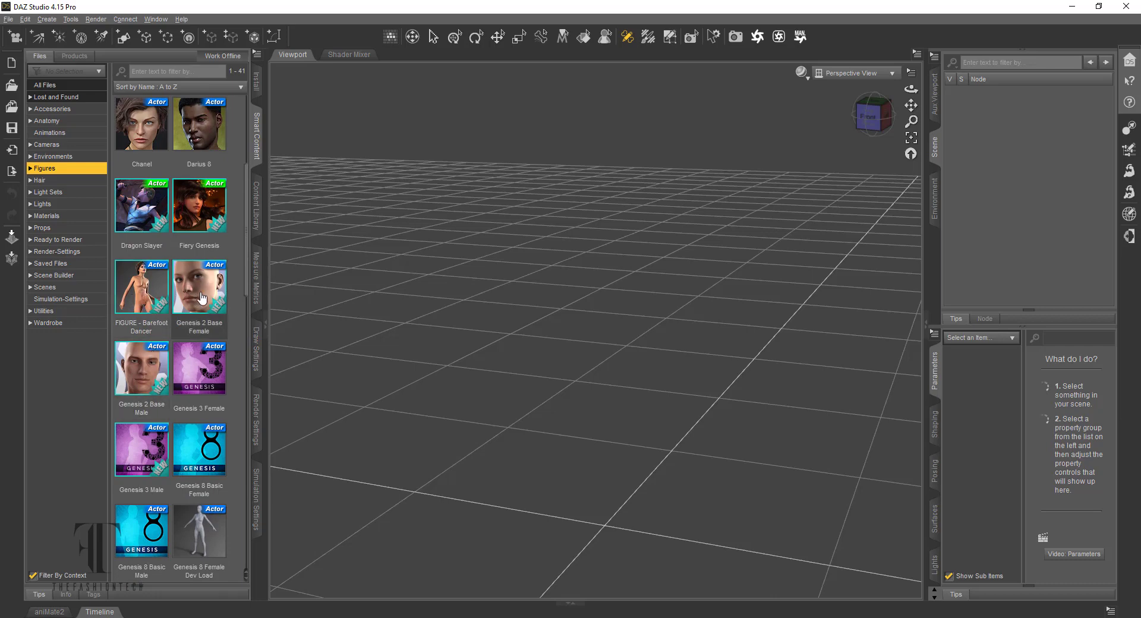
{"action": "scroll", "coordinate": [199, 302], "scroll_direction": "down", "scroll_amount": 6}
{"action": "scroll", "coordinate": [199, 301], "scroll_direction": "up", "scroll_amount": 4}
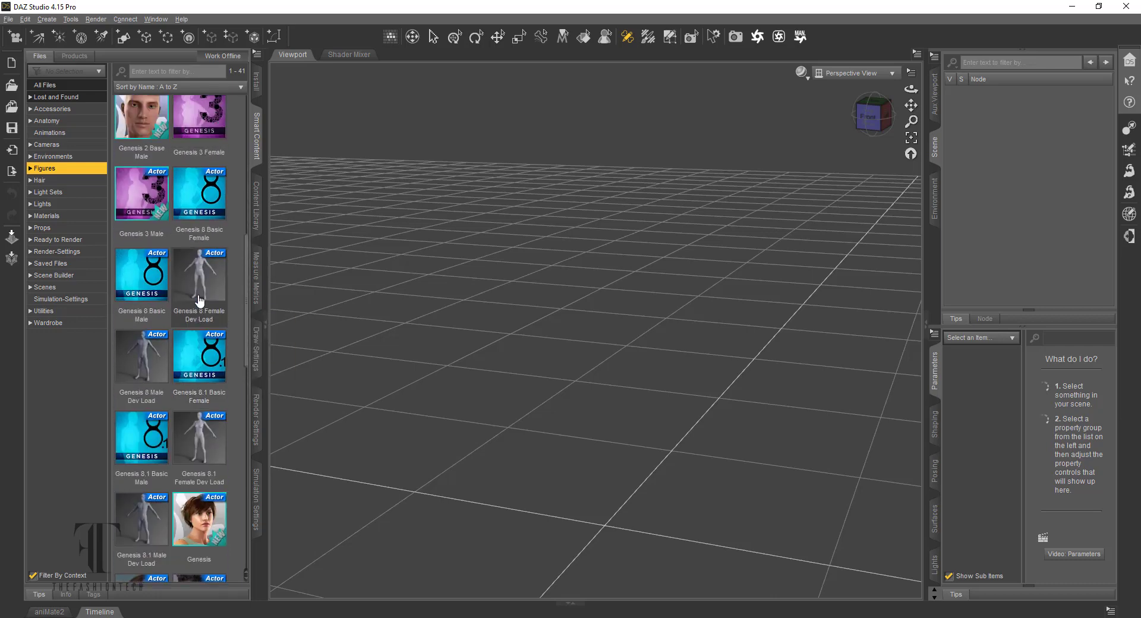
{"action": "scroll", "coordinate": [199, 301], "scroll_direction": "up", "scroll_amount": 2}
{"action": "scroll", "coordinate": [199, 301], "scroll_direction": "up", "scroll_amount": 3}
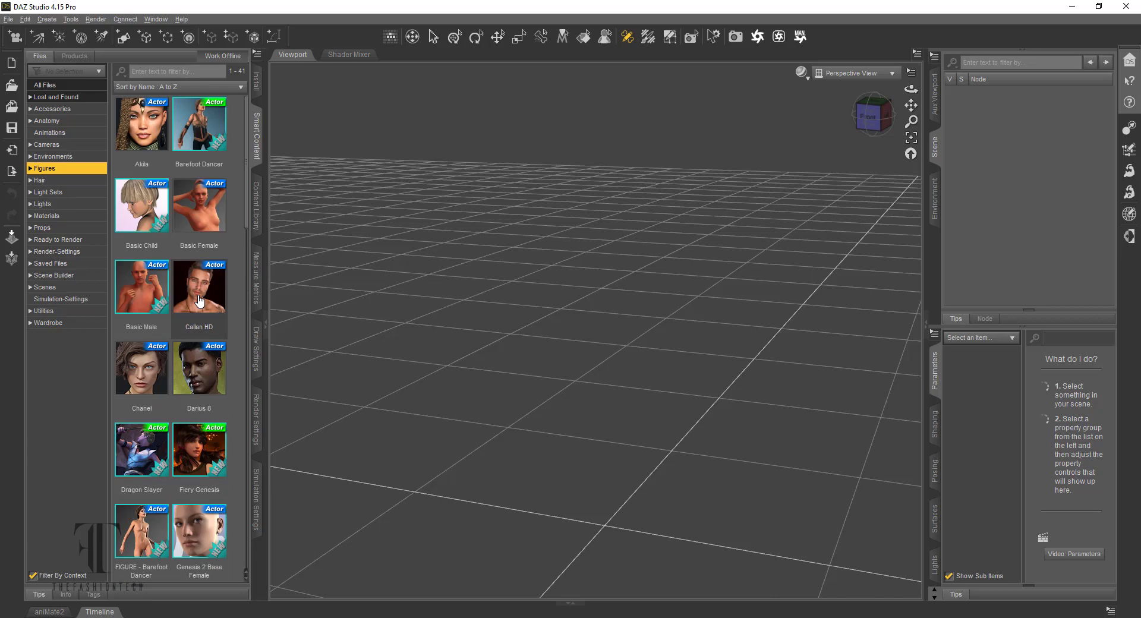
{"action": "double_click", "coordinate": [208, 214]}
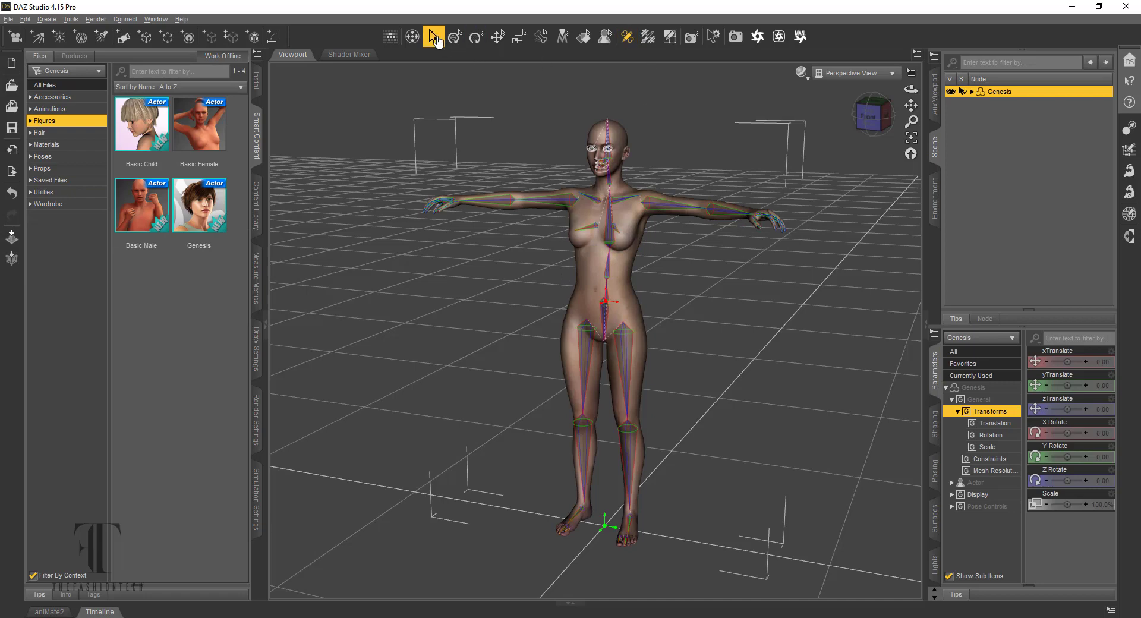
{"action": "left_click", "coordinate": [436, 38]}
{"action": "left_click_drag", "start_coordinate": [877, 113], "coordinate": [898, 110]}
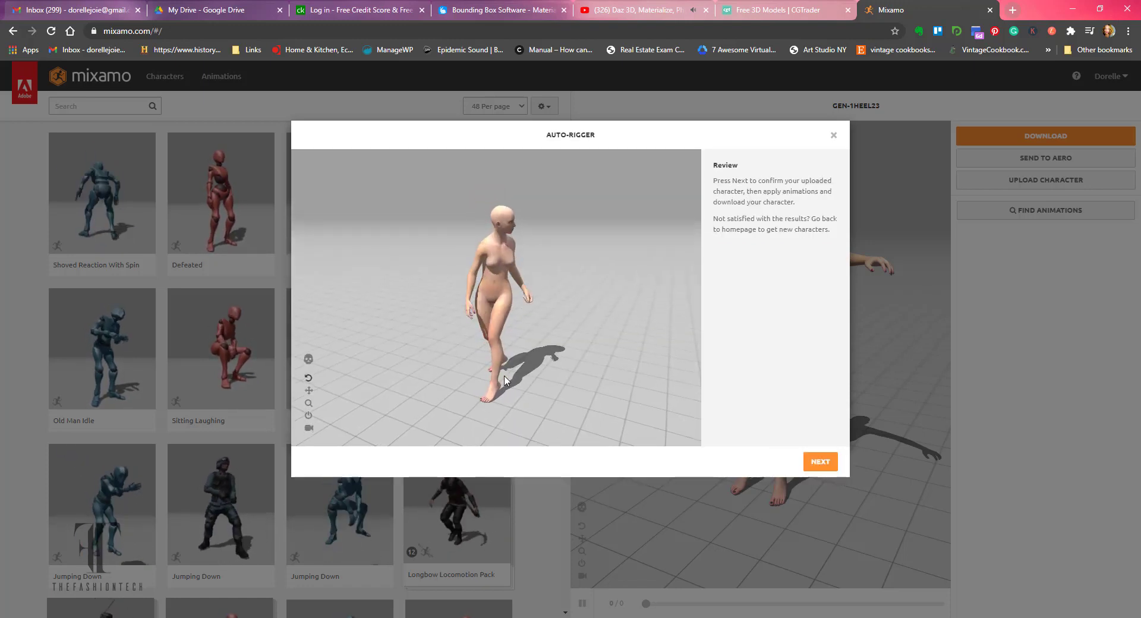
Switch to Mixamo and confirm the auto-rigged G-27HH-01 character.
{"action": "left_click", "coordinate": [819, 461]}
{"action": "left_click", "coordinate": [835, 469]}
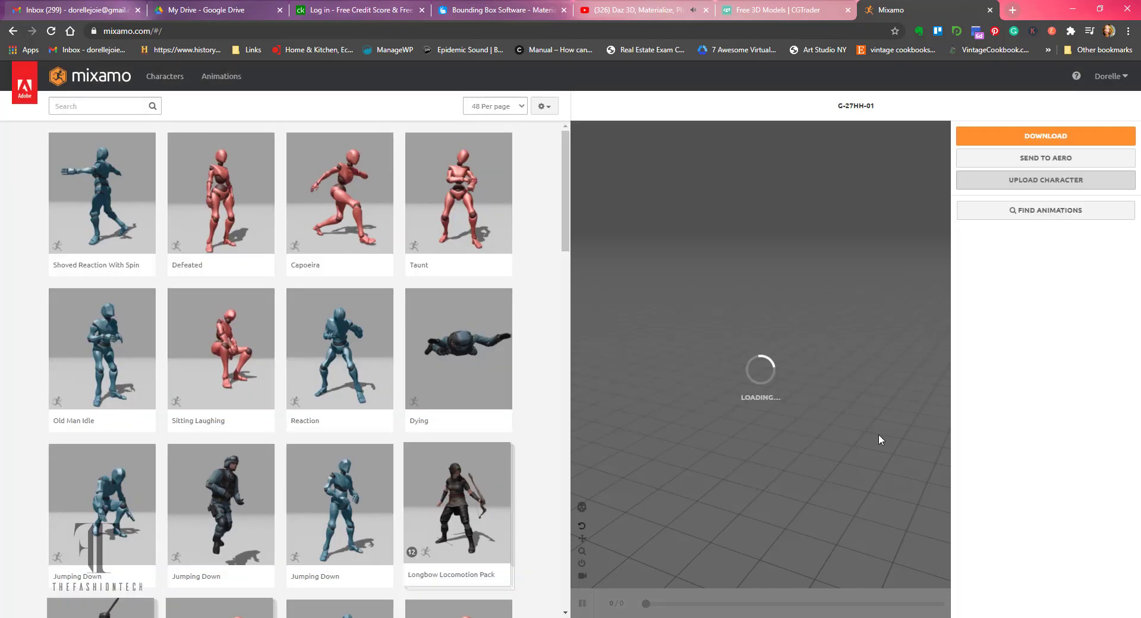
Search the Mixamo animations for "catwalk" and refine the search to "catwalk female".
{"action": "left_click", "coordinate": [73, 106]}
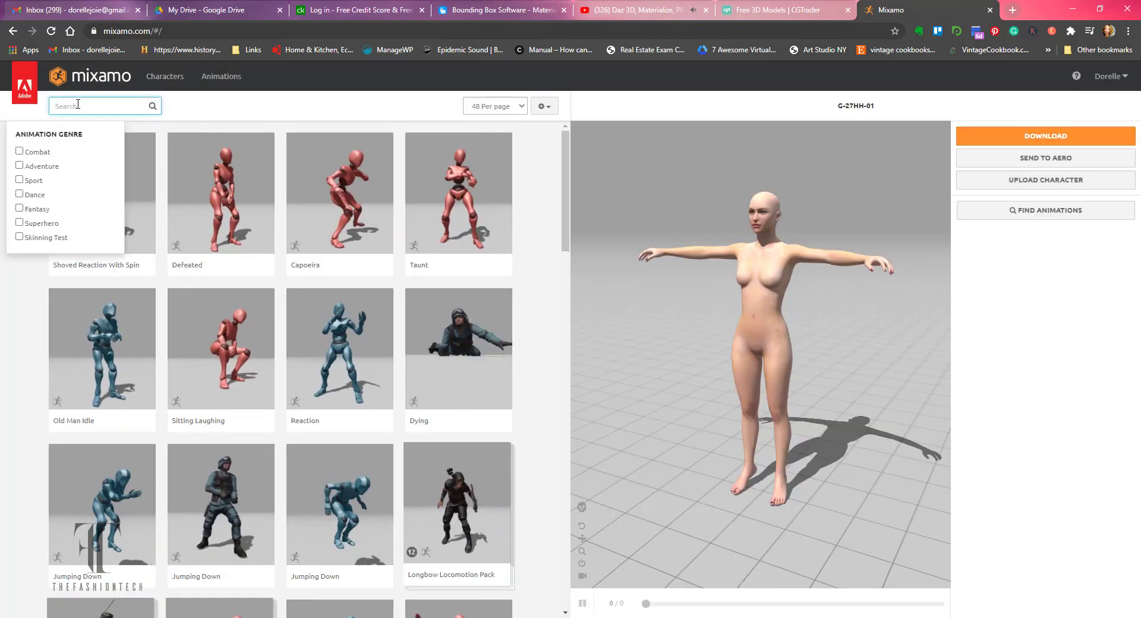
{"action": "type", "text": "catwalk"}
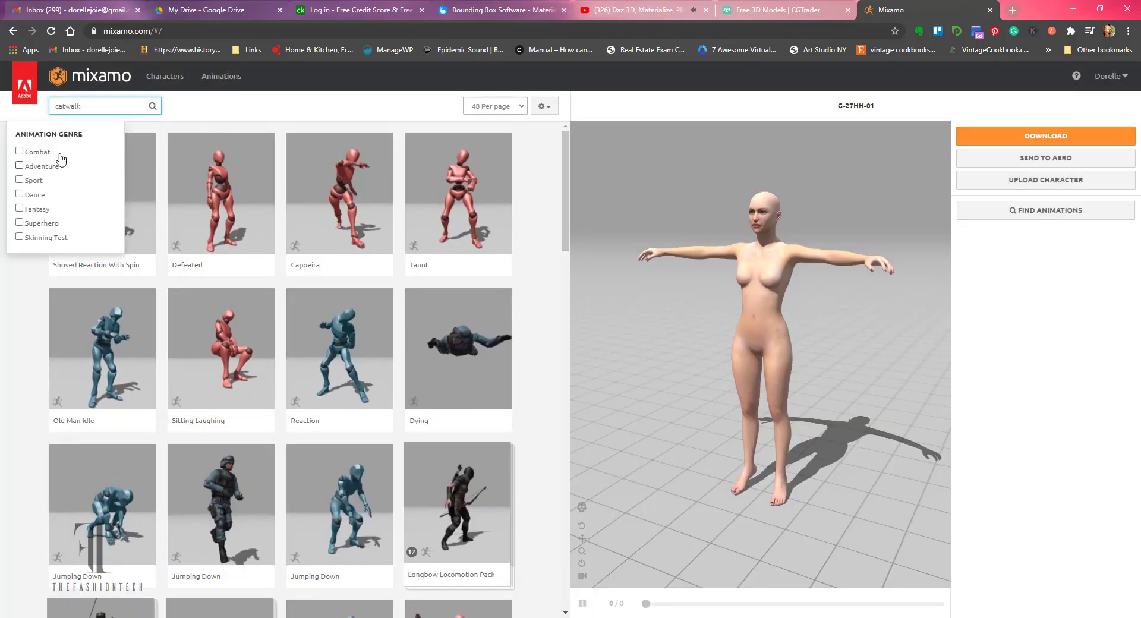
{"action": "key", "text": "Return"}
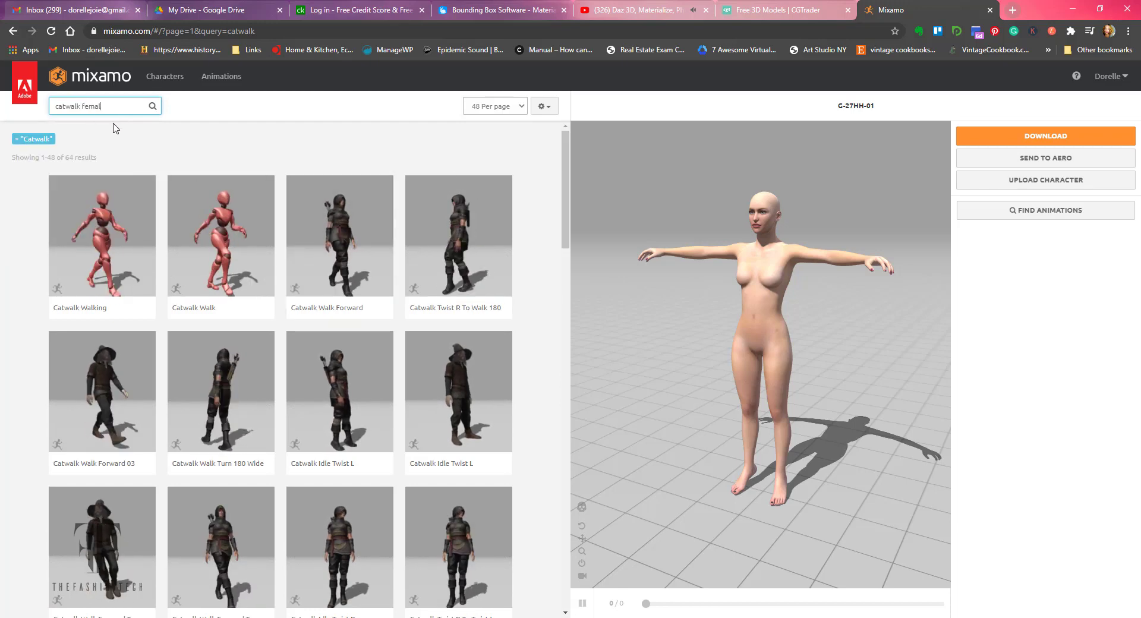
{"action": "key", "text": "Return"}
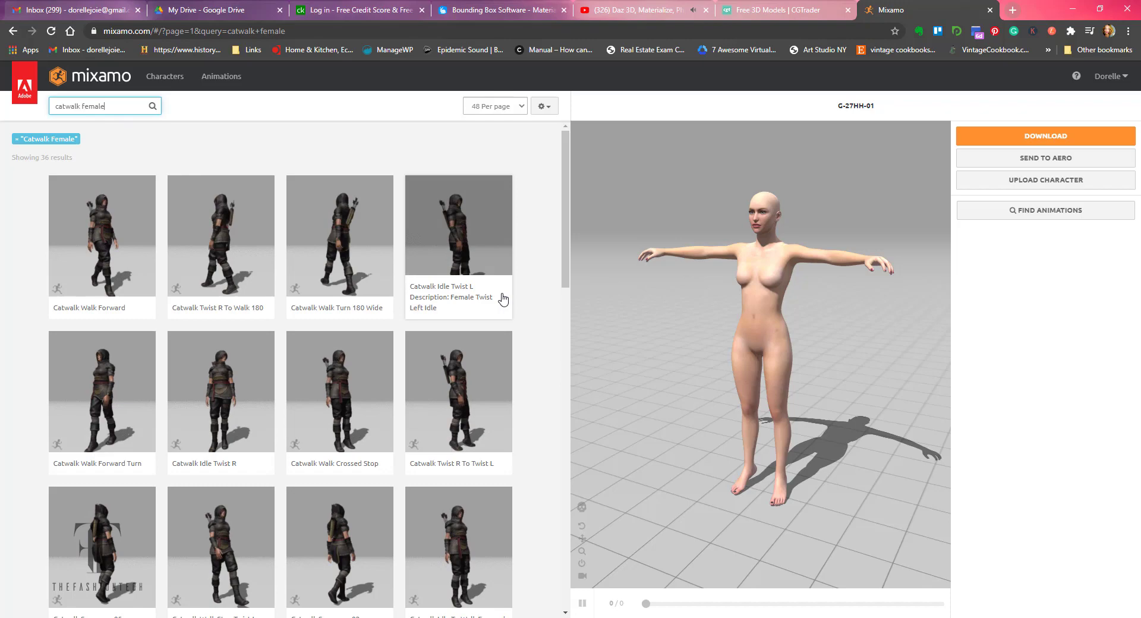
Apply the Catwalk Sequence 02 animation to the G-27HH-01 character and preview its playback.
{"action": "scroll", "coordinate": [537, 296], "scroll_direction": "down", "scroll_amount": 6}
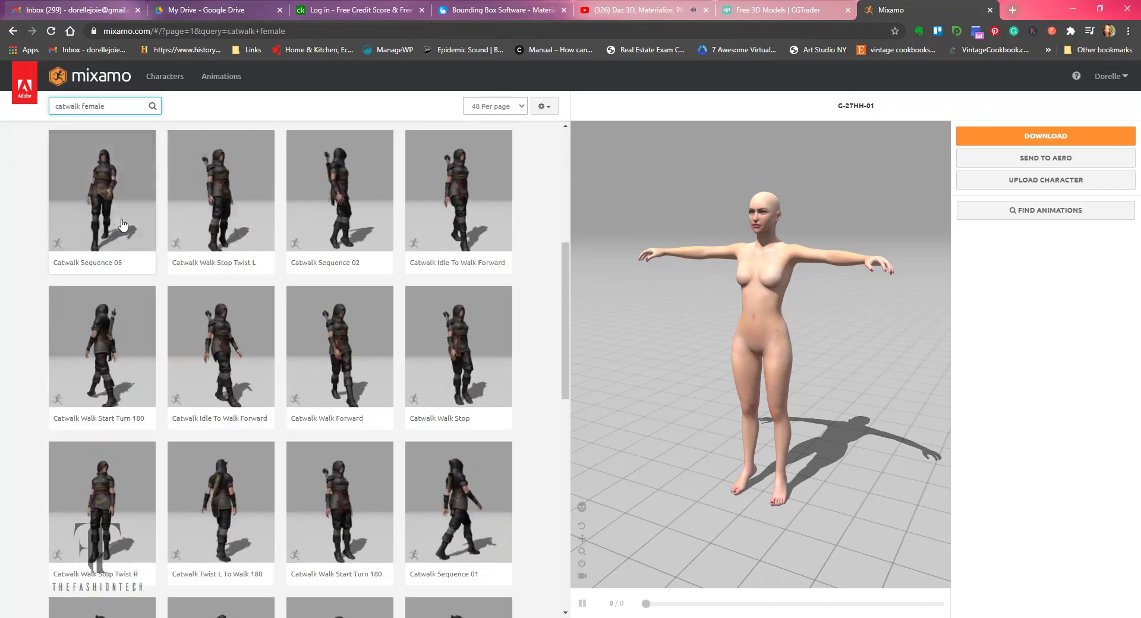
{"action": "left_click", "coordinate": [359, 224]}
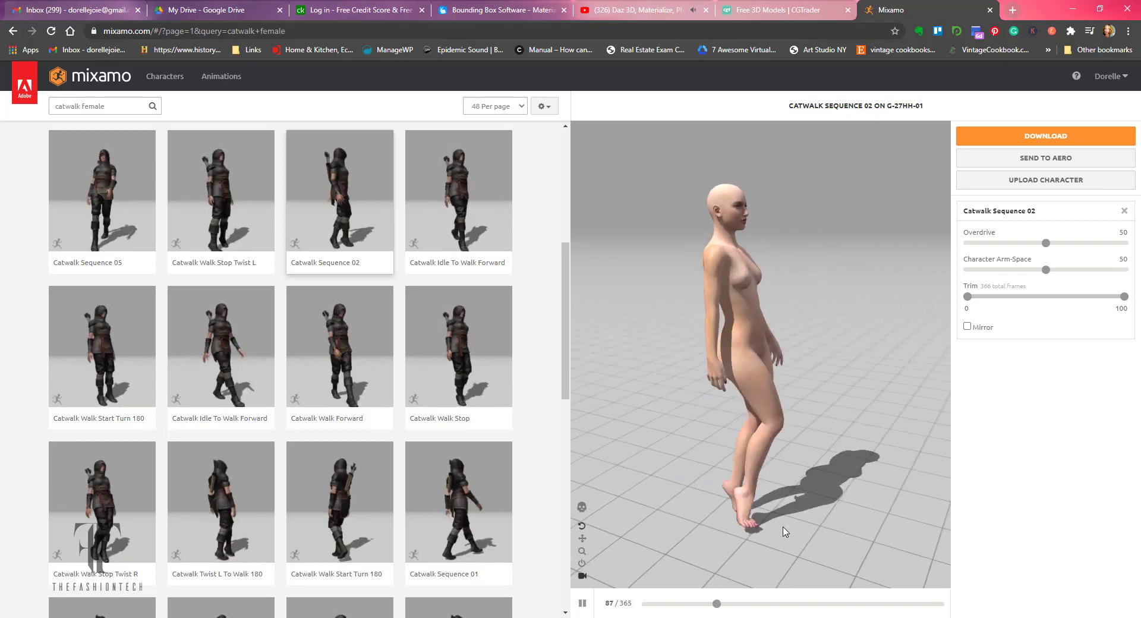
{"action": "left_click", "coordinate": [583, 605]}
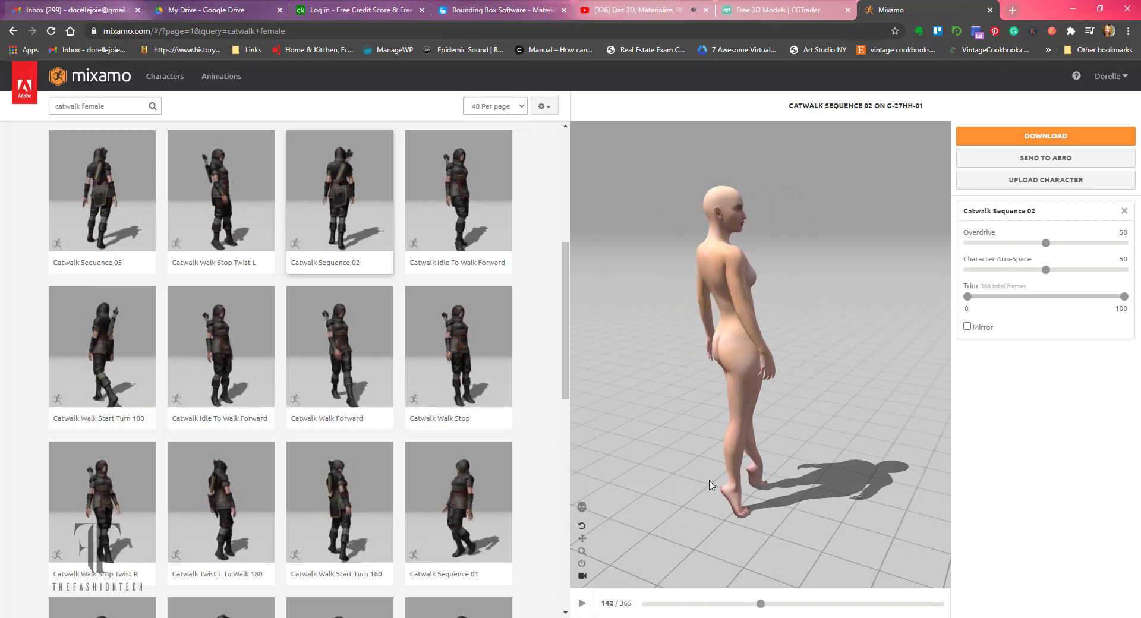
{"action": "left_click", "coordinate": [583, 605]}
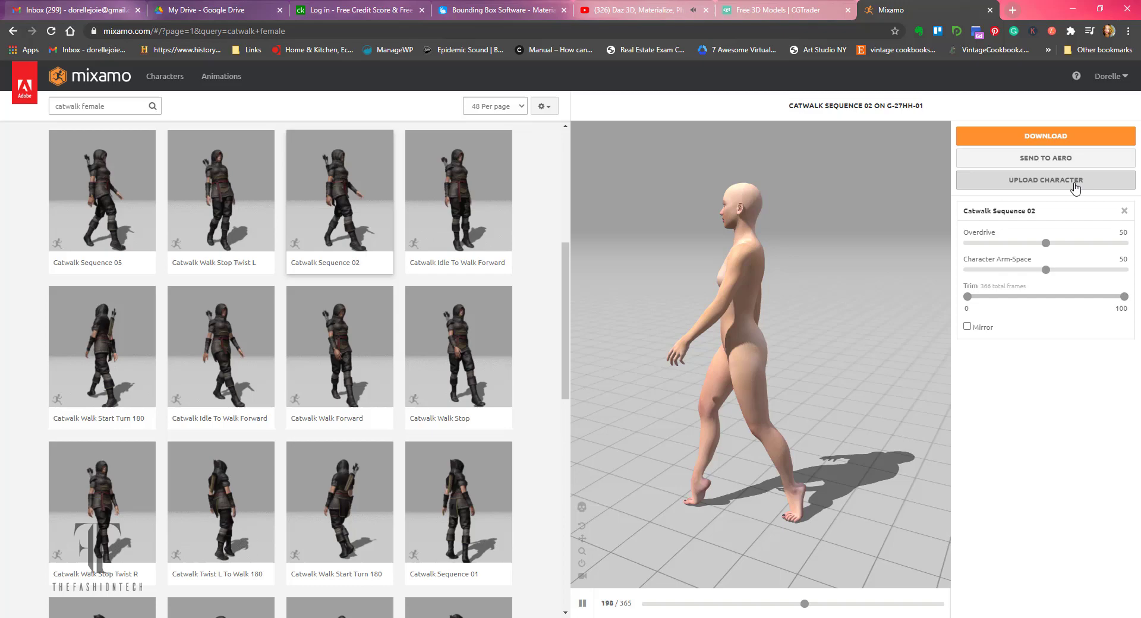
{"action": "left_click_drag", "start_coordinate": [1045, 244], "coordinate": [1031, 282]}
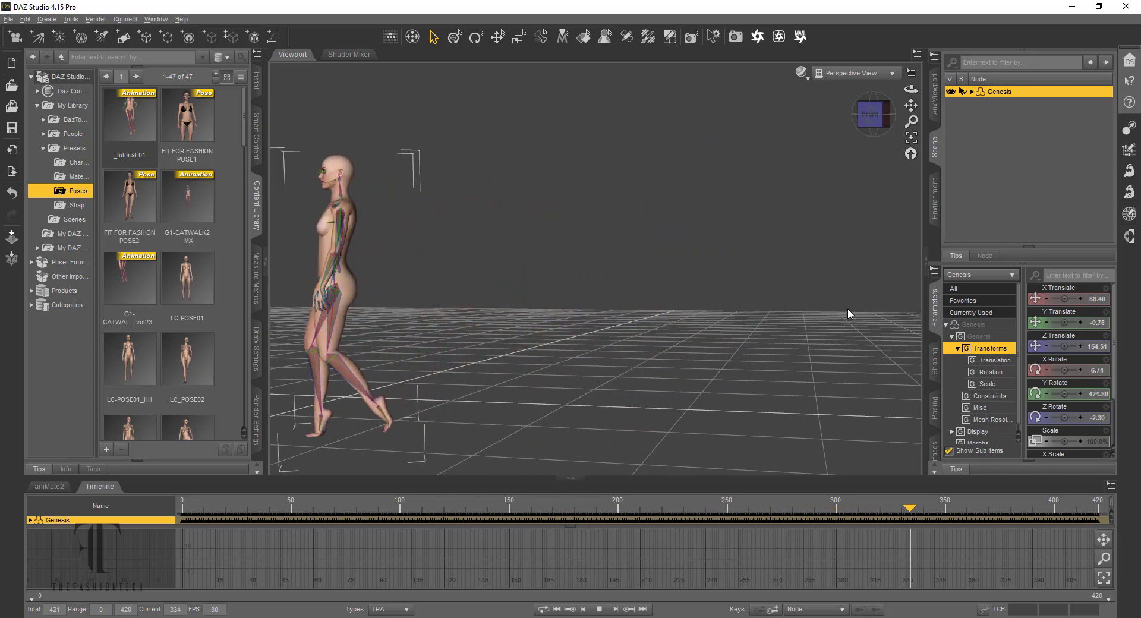
In DAZ Studio, rewind the timeline to frame 0 and save frames 0 to 420 as the pose preset _tutorial-02-cat02.
{"action": "left_click", "coordinate": [557, 609]}
{"action": "left_click", "coordinate": [9, 19]}
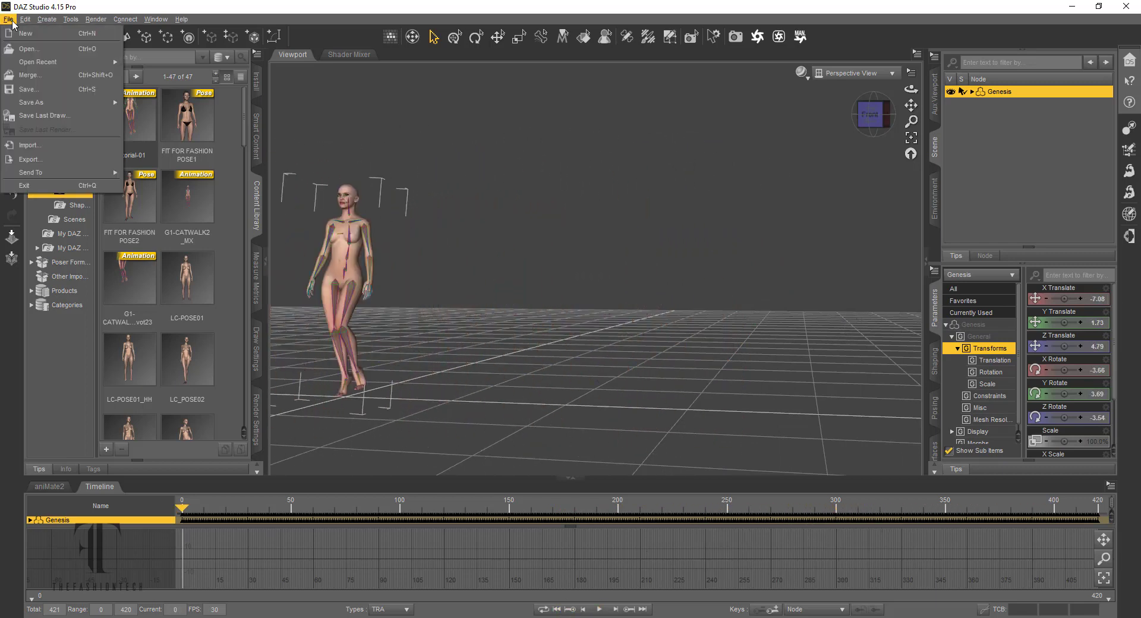
{"action": "mouse_move", "coordinate": [59, 102]}
{"action": "left_click", "coordinate": [153, 220]}
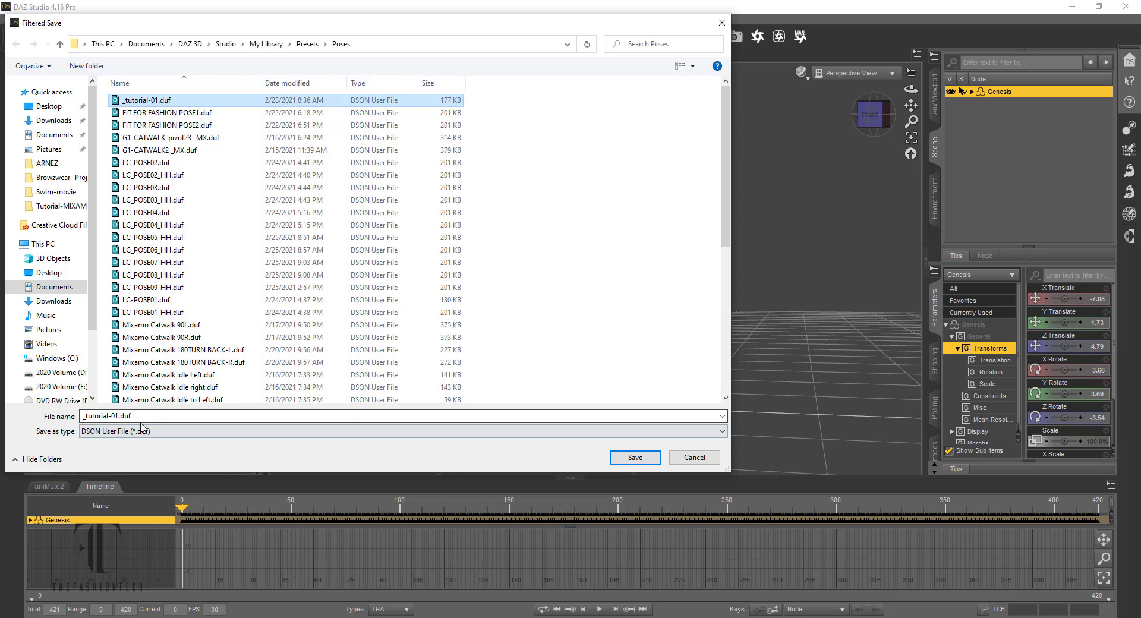
{"action": "key", "text": "BackSpace"}
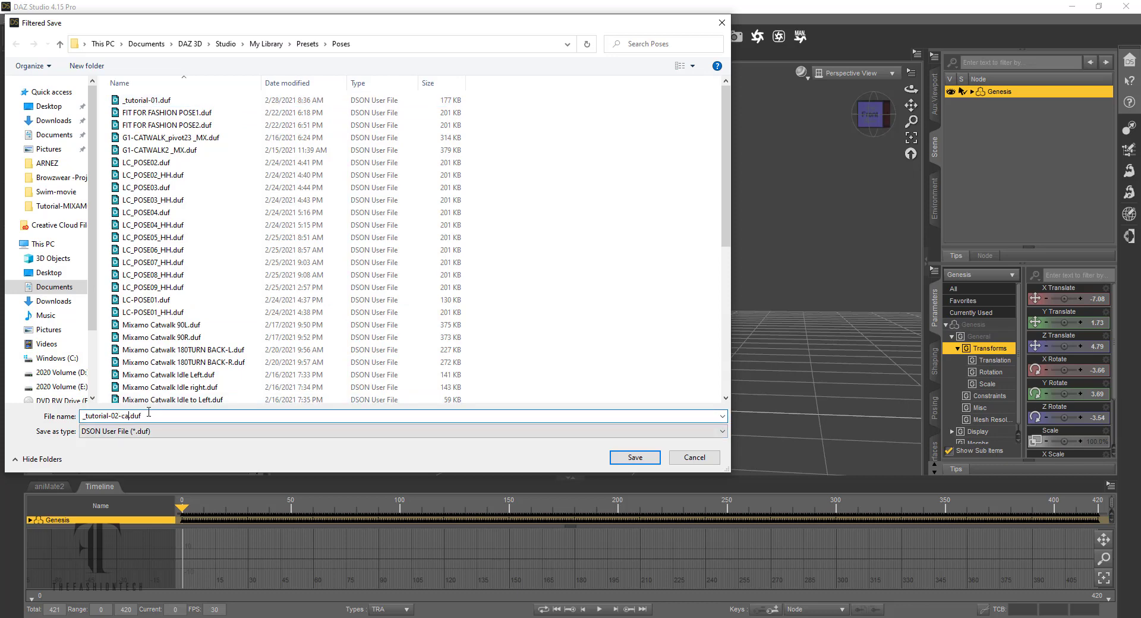
{"action": "type", "text": "2-cat02"}
{"action": "key", "text": "Return"}
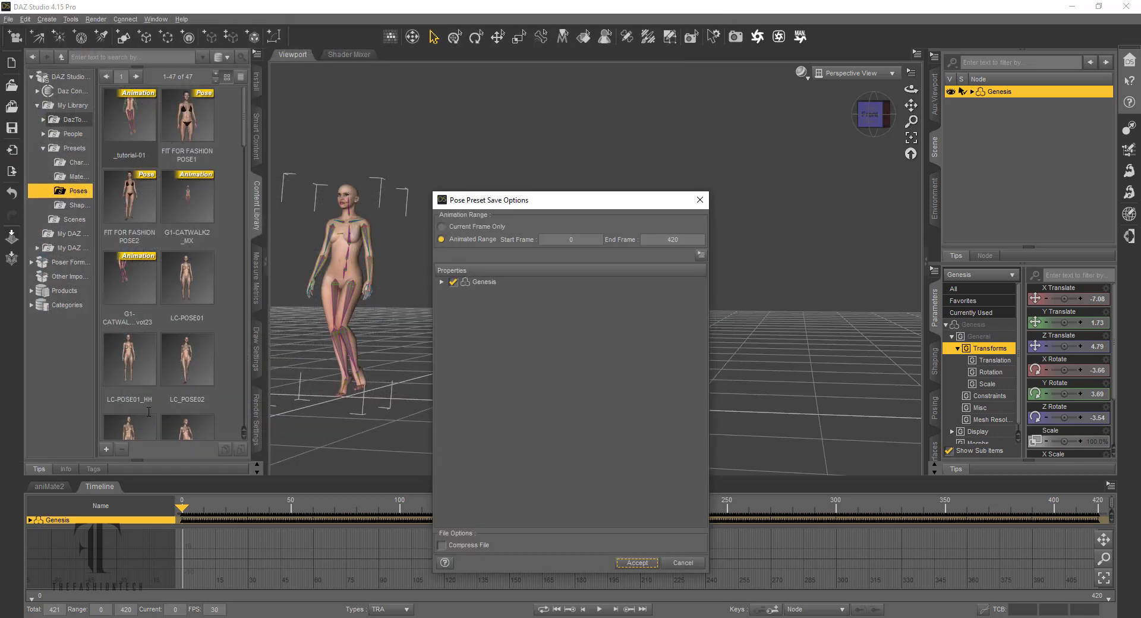
{"action": "left_click", "coordinate": [636, 563]}
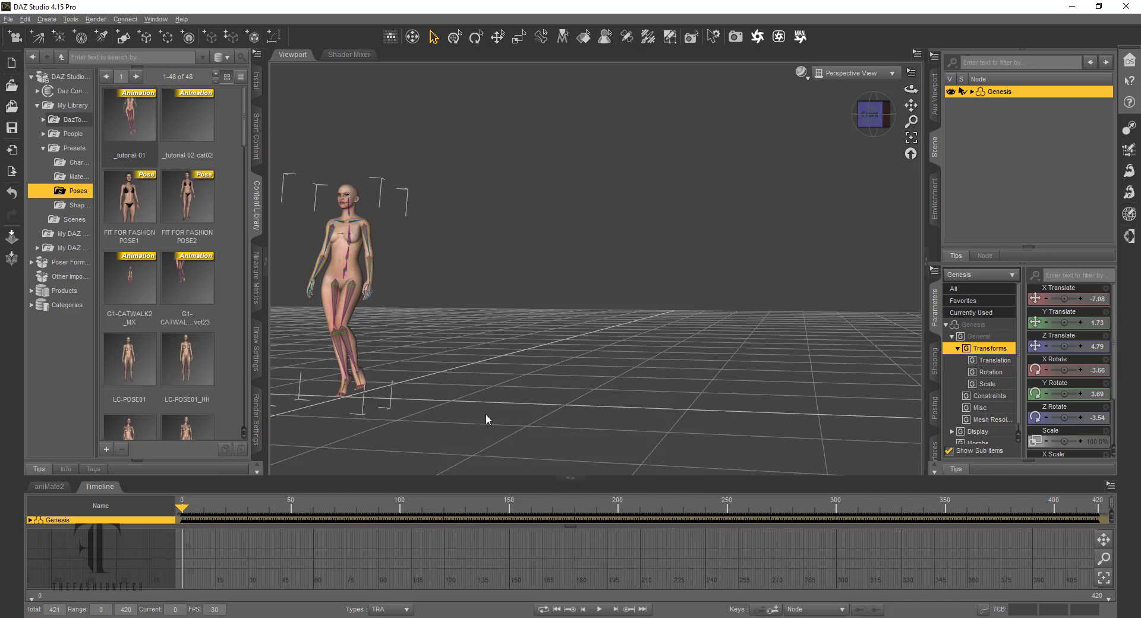
Frame the figure closer in the viewport and save the pose preset again, overwriting _tutorial-02-cat02.duf.
{"action": "scroll", "coordinate": [480, 222], "scroll_direction": "up", "scroll_amount": 4}
{"action": "left_click_drag", "start_coordinate": [909, 106], "coordinate": [1117, 83]}
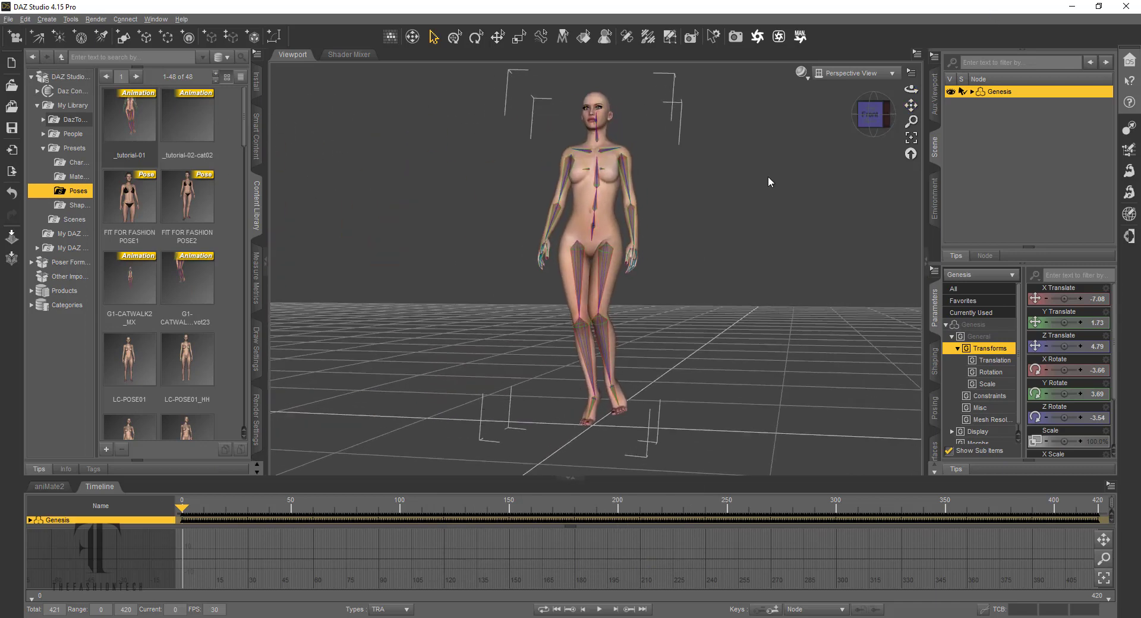
{"action": "scroll", "coordinate": [769, 179], "scroll_direction": "up", "scroll_amount": 1}
{"action": "left_click", "coordinate": [881, 115]}
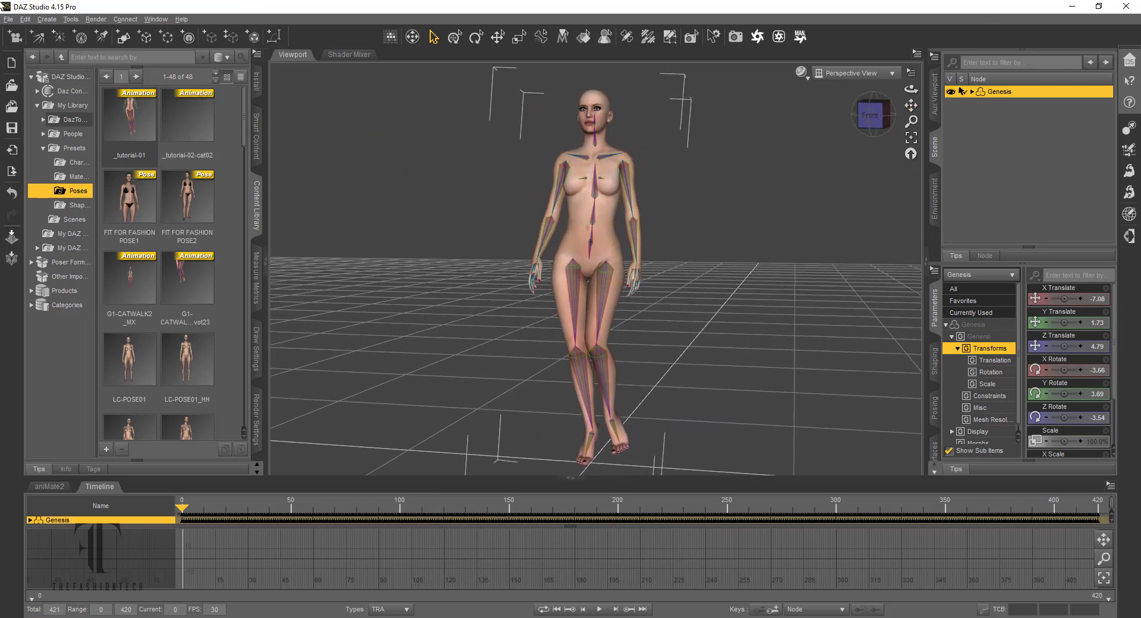
{"action": "left_click", "coordinate": [8, 19]}
{"action": "mouse_move", "coordinate": [60, 102]}
{"action": "left_click", "coordinate": [179, 207]}
{"action": "left_click", "coordinate": [364, 113]}
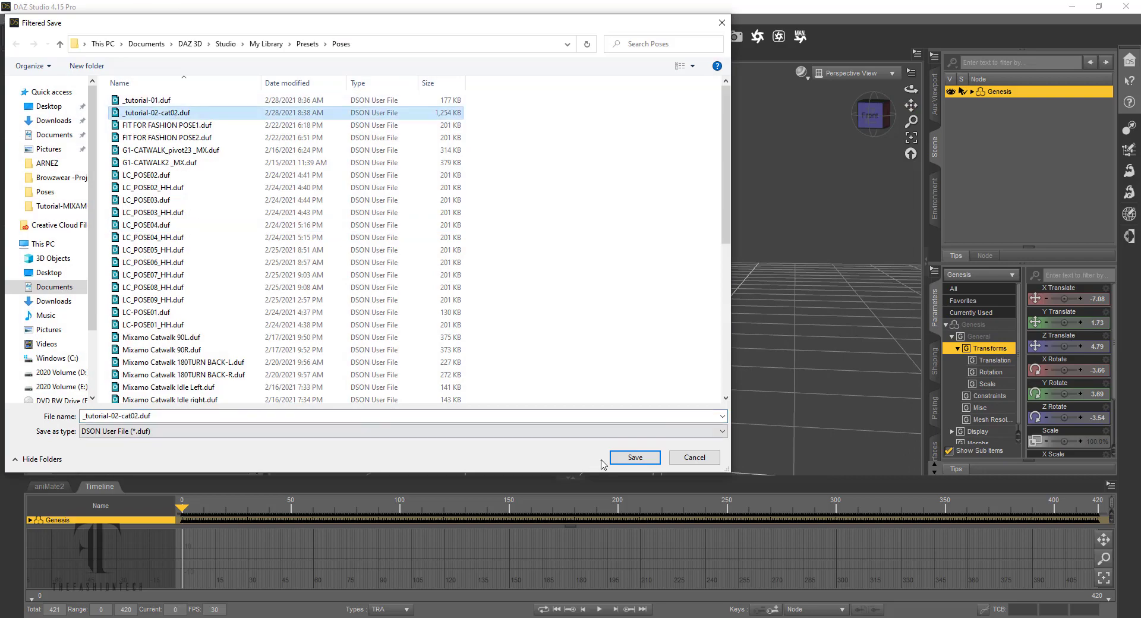
{"action": "left_click", "coordinate": [634, 459]}
{"action": "left_click", "coordinate": [521, 320]}
{"action": "left_click", "coordinate": [633, 554]}
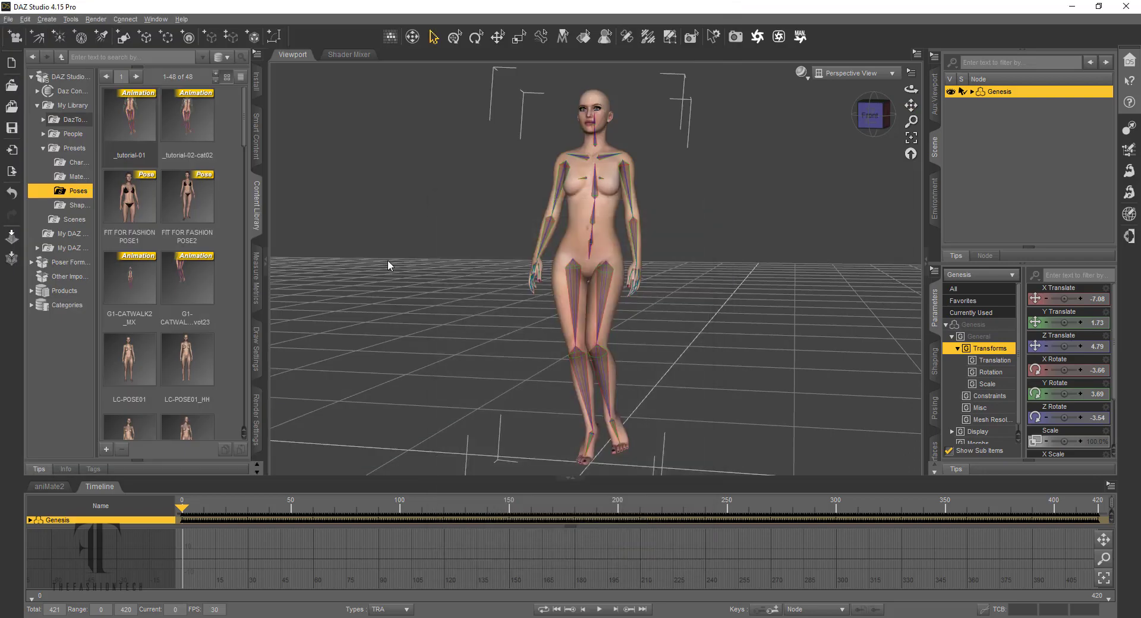
Delete the Genesis figure from the scene.
{"action": "mouse_move", "coordinate": [876, 115]}
{"action": "left_mouse_down"}
{"action": "mouse_move", "coordinate": [897, 124]}
{"action": "mouse_move", "coordinate": [951, 106]}
{"action": "mouse_move", "coordinate": [885, 117]}
{"action": "left_mouse_up"}
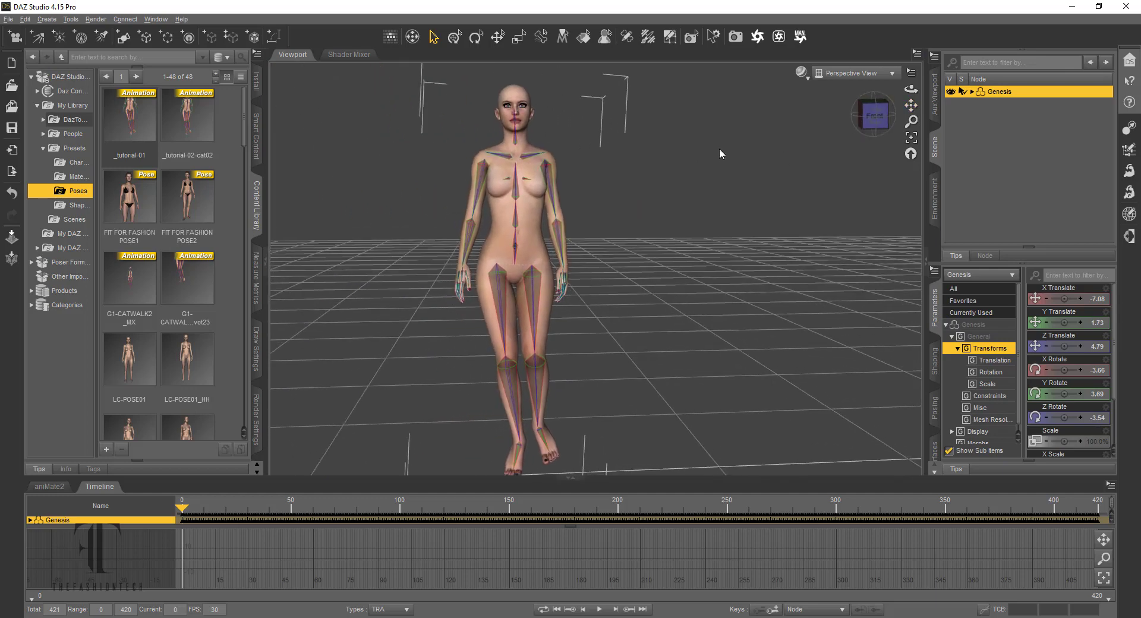
{"action": "left_click", "coordinate": [712, 152]}
{"action": "left_click", "coordinate": [1020, 93]}
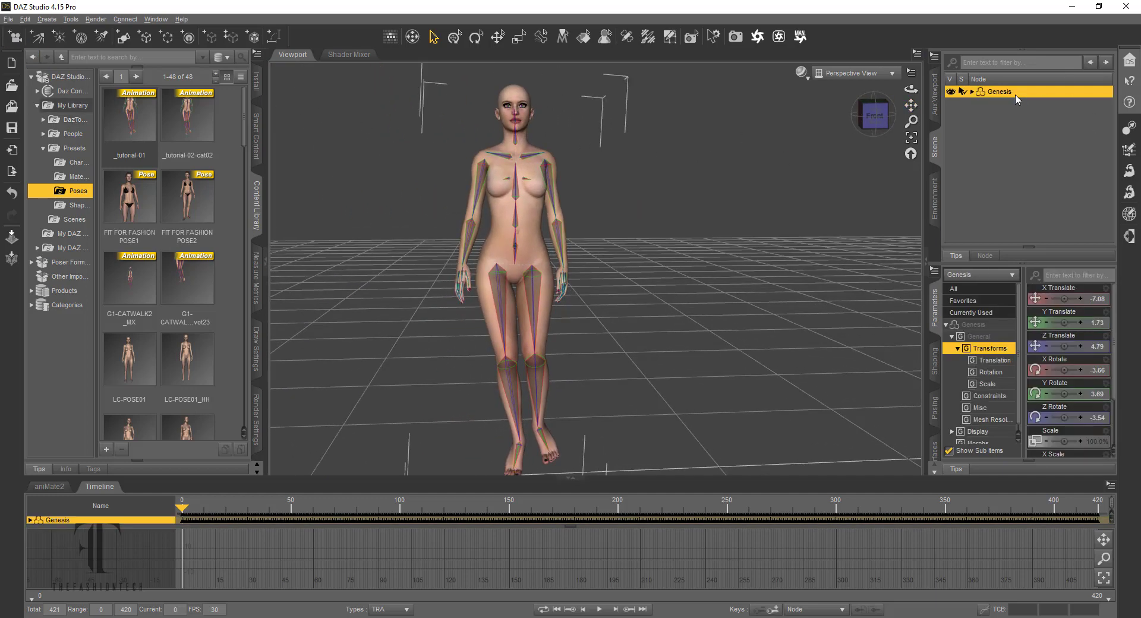
{"action": "right_click", "coordinate": [1020, 93]}
{"action": "left_click", "coordinate": [1046, 132]}
Import a Mixamo FBX animation with the mixamo.com take into the emptied scene and play it back.
{"action": "left_click", "coordinate": [8, 20]}
{"action": "left_click", "coordinate": [29, 145]}
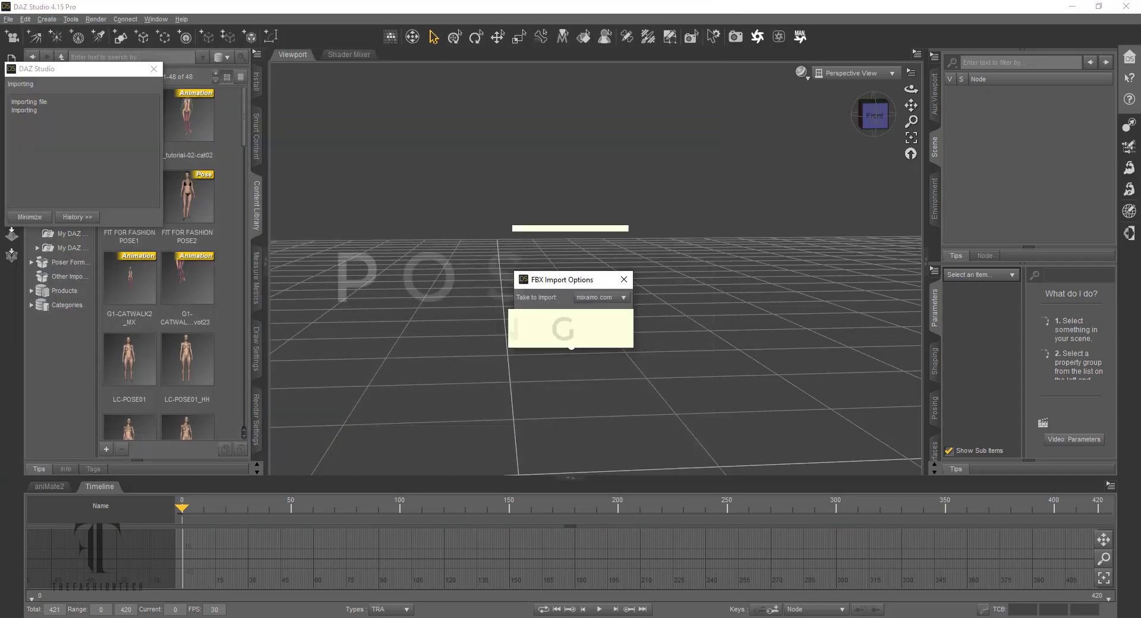
{"action": "left_click", "coordinate": [599, 609]}
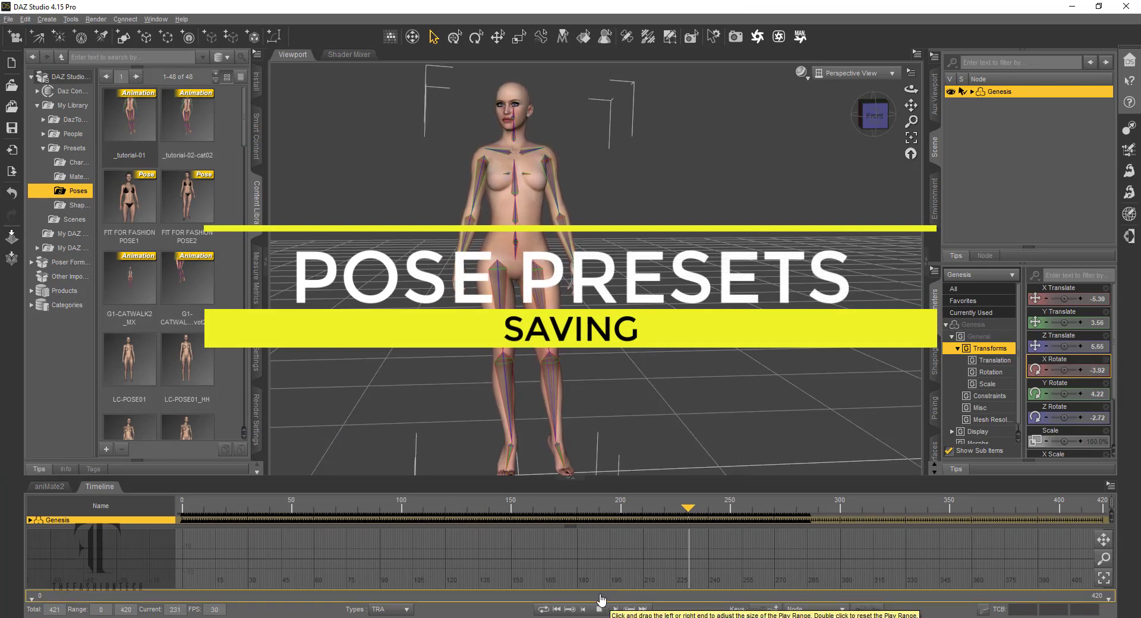
{"action": "left_click", "coordinate": [599, 609]}
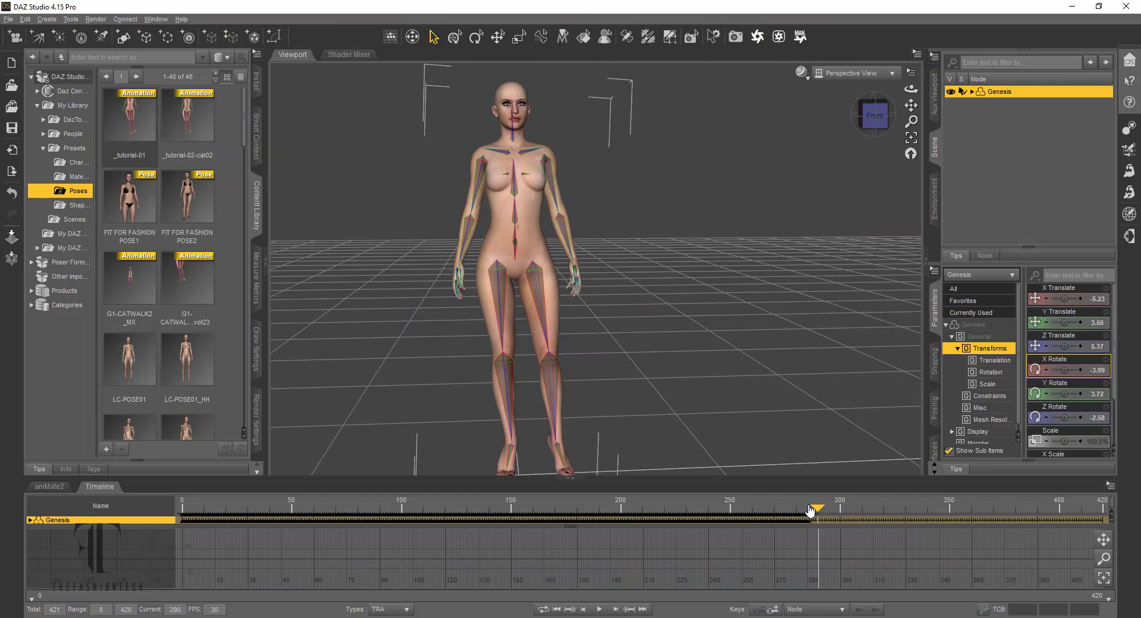
Start a new scene without saving the current one and import Catwalk Idle (1).fbx using the mixamo.com take.
{"action": "left_click", "coordinate": [11, 63]}
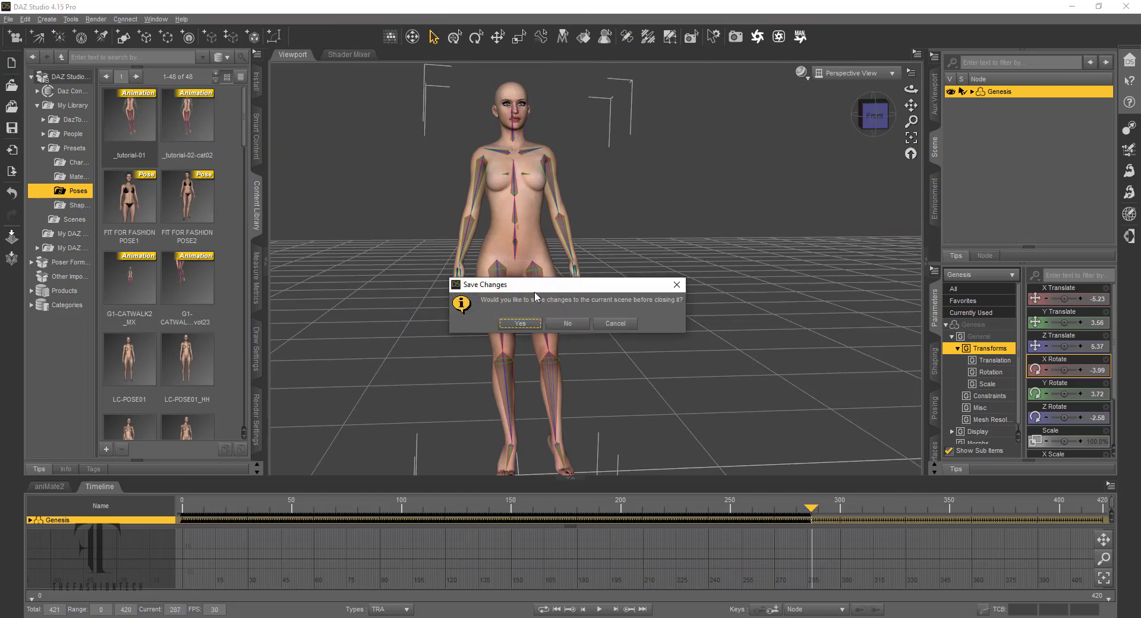
{"action": "left_click", "coordinate": [566, 323]}
{"action": "left_click", "coordinate": [9, 19]}
{"action": "left_click", "coordinate": [28, 145]}
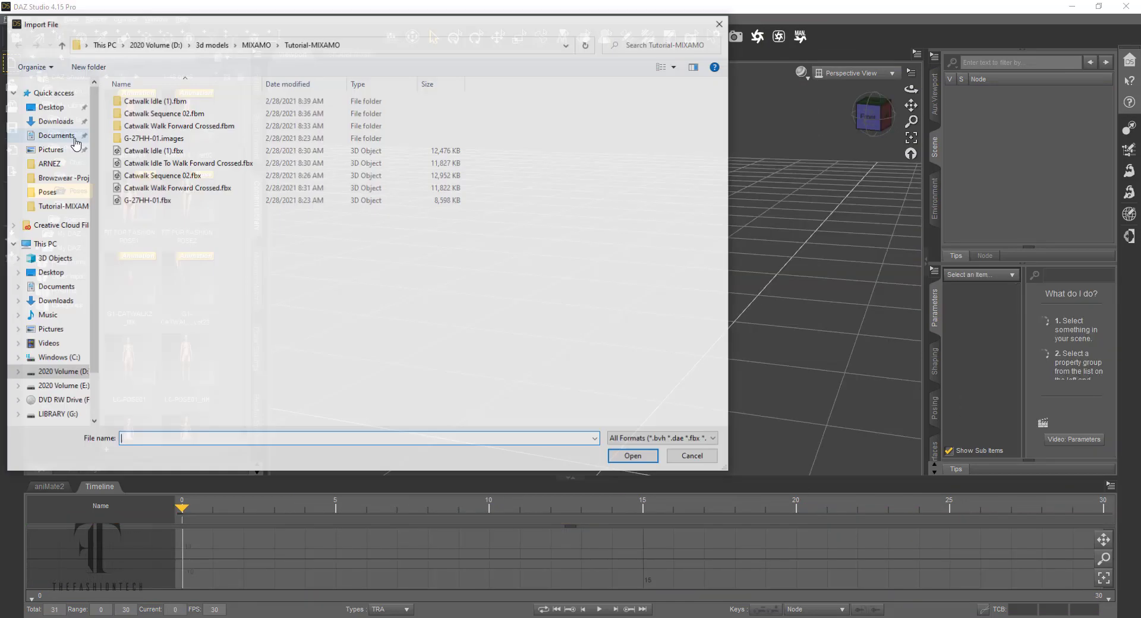
{"action": "left_click", "coordinate": [178, 150]}
{"action": "double_click", "coordinate": [198, 153]}
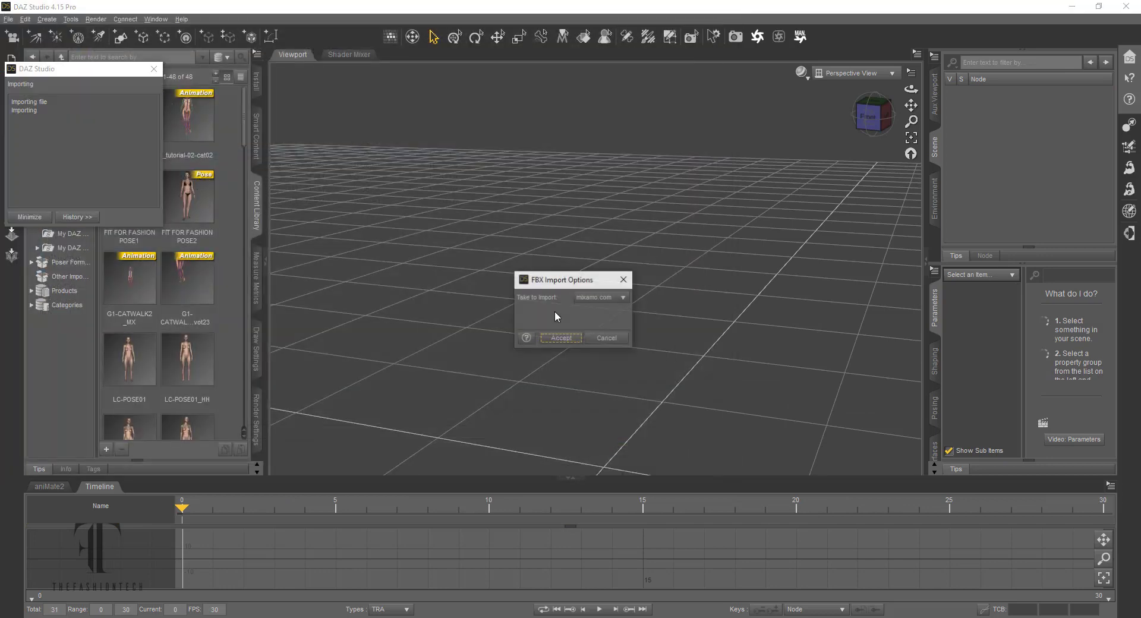
{"action": "left_click", "coordinate": [559, 334]}
{"action": "left_click", "coordinate": [867, 116]}
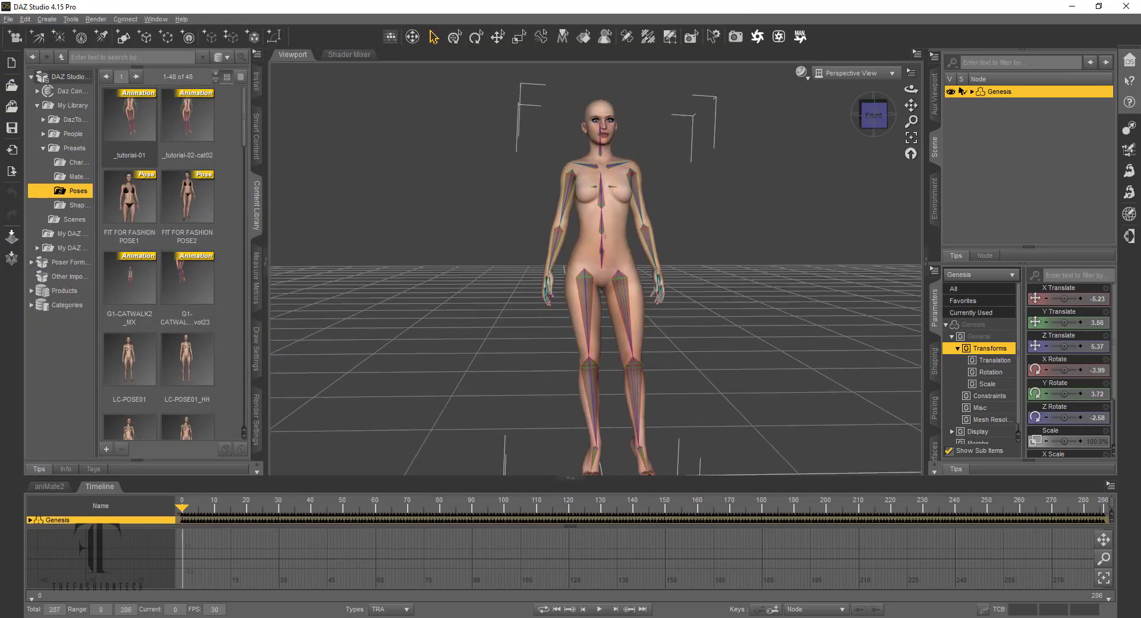
Bring the whole Genesis figure into view and play back the imported idle animation.
{"action": "middle_click_drag", "start_coordinate": [715, 453], "coordinate": [697, 432]}
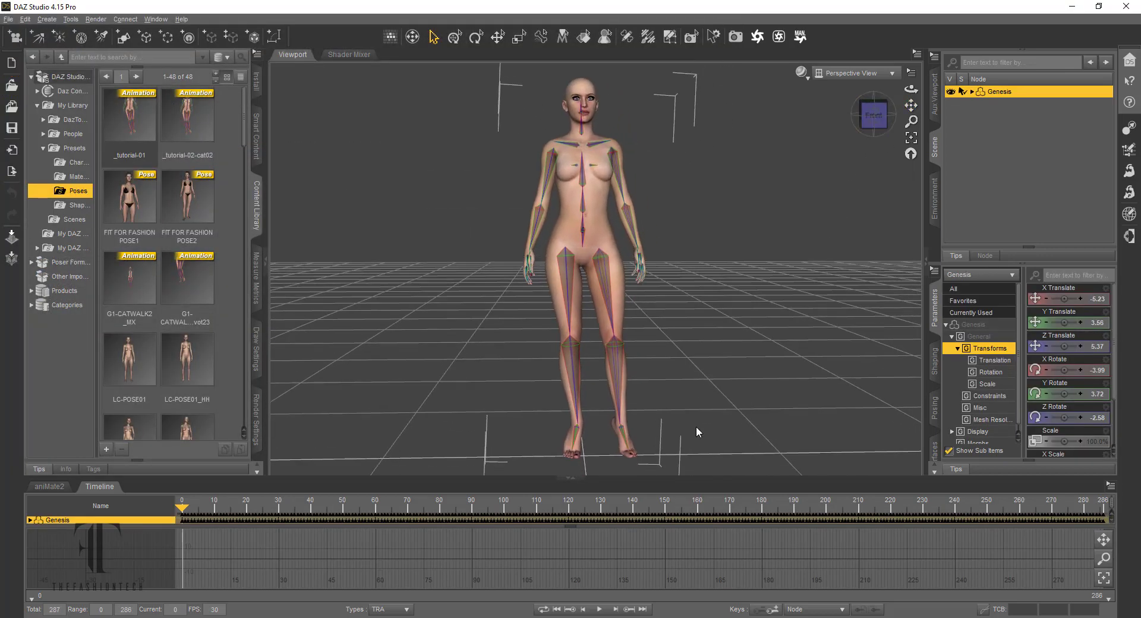
{"action": "left_click", "coordinate": [600, 610]}
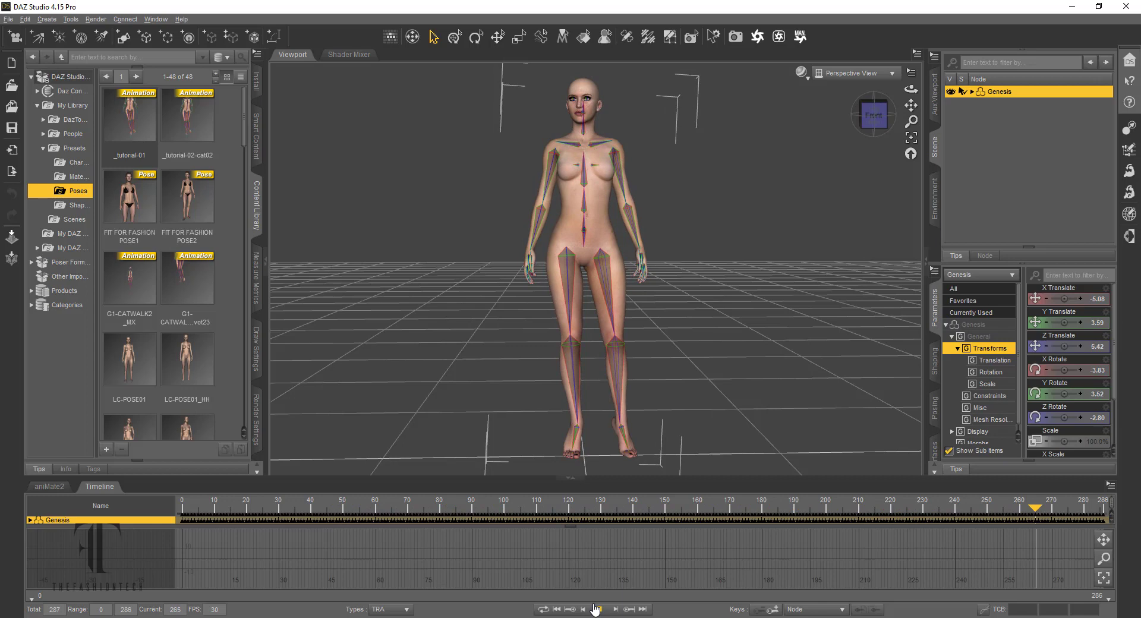
{"action": "left_click", "coordinate": [599, 609]}
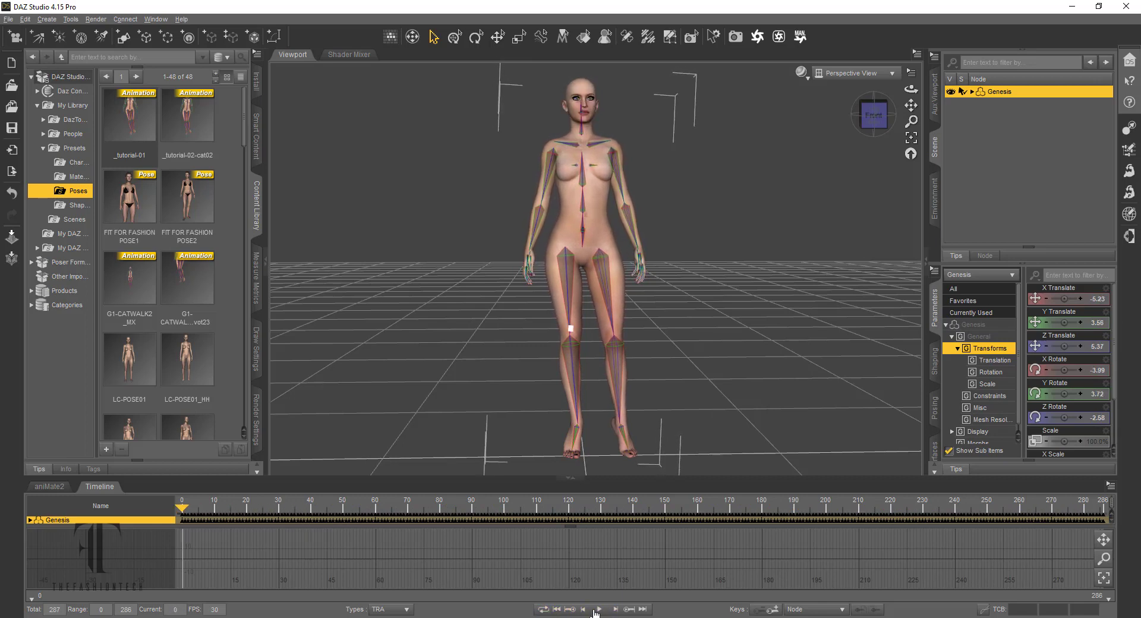
{"action": "left_click", "coordinate": [594, 612]}
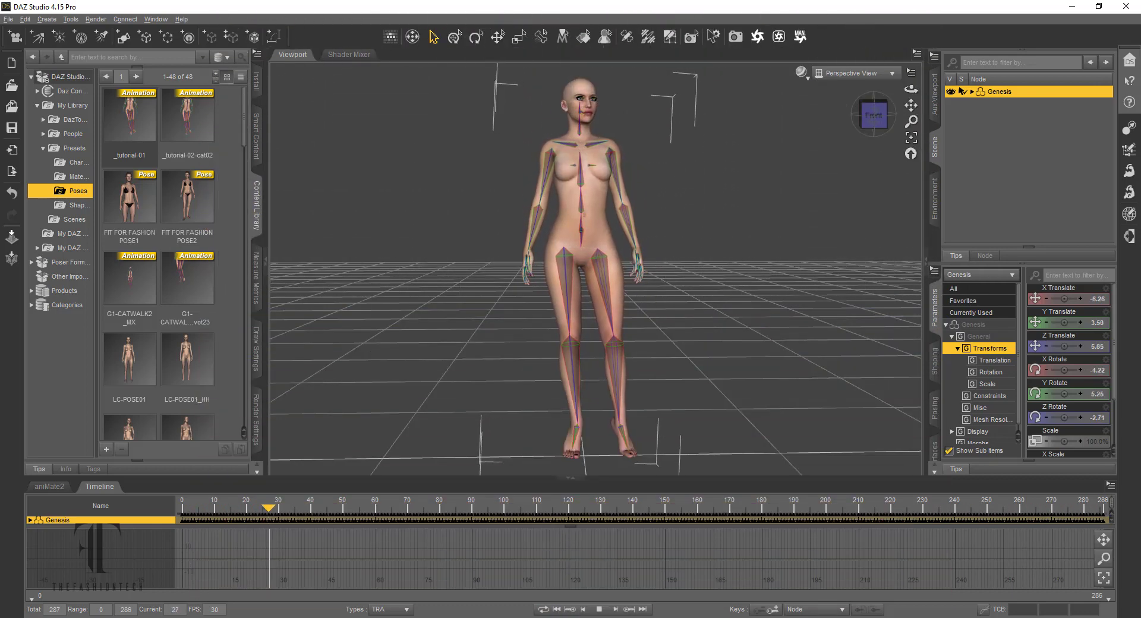
{"action": "left_click", "coordinate": [601, 610]}
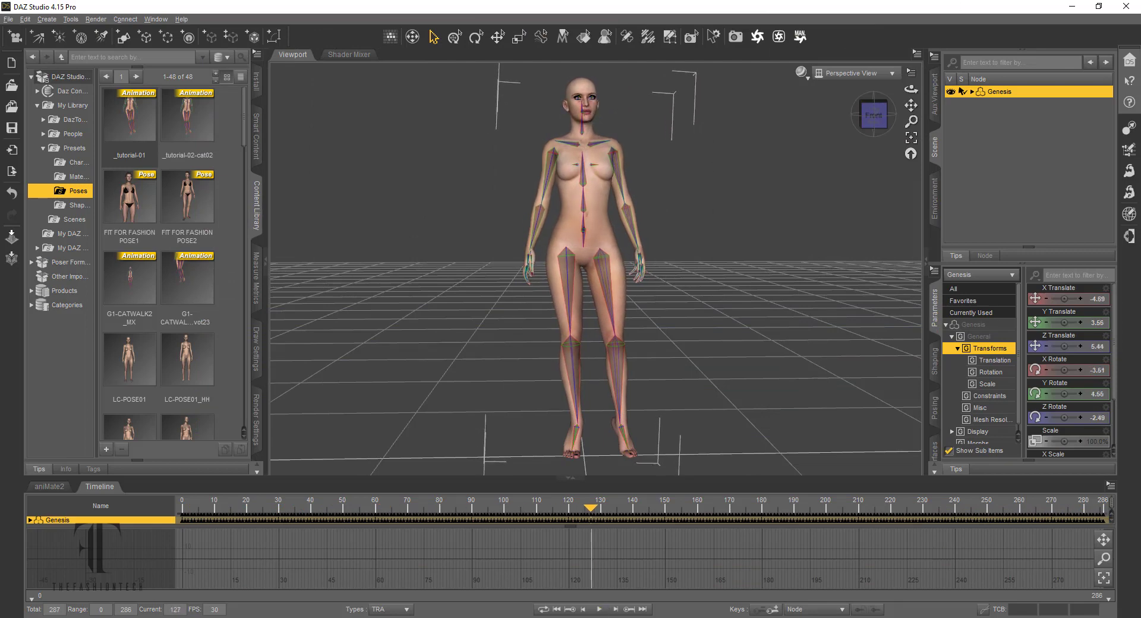
Save the idle animation as the pose preset _tutorial-03-idle with the animated range from frame 0 to 286.
{"action": "left_click", "coordinate": [9, 20]}
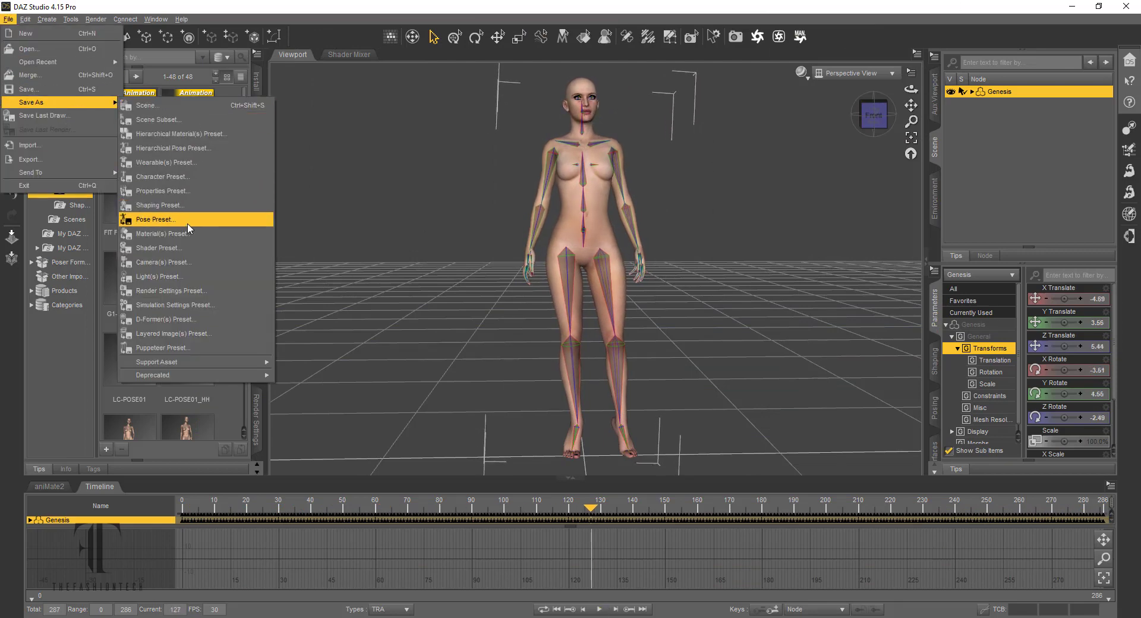
{"action": "left_click", "coordinate": [159, 220]}
{"action": "left_click", "coordinate": [139, 416]}
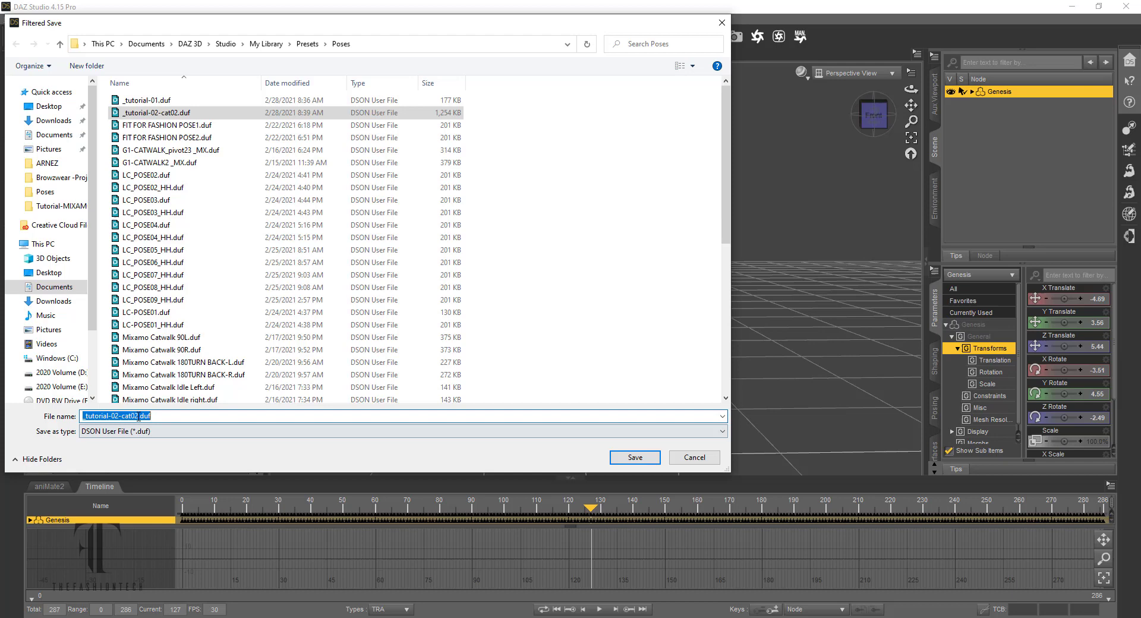
{"action": "key", "text": "Delete"}
{"action": "type", "text": "3"}
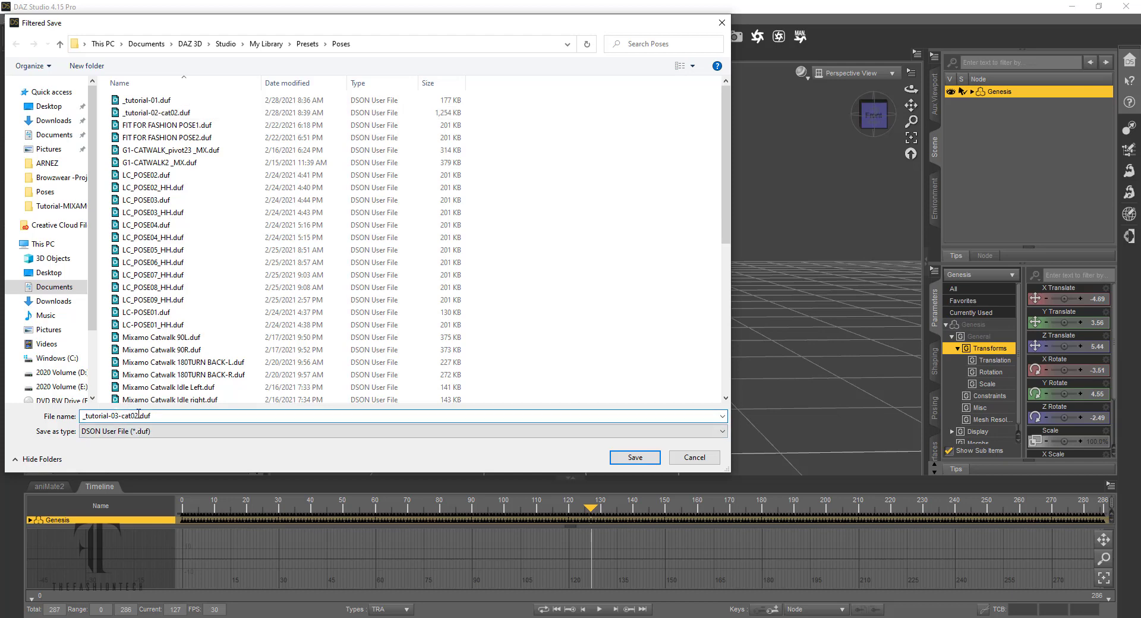
{"action": "key", "text": "BackSpace"}
{"action": "key", "text": "BackSpace"}
{"action": "key", "text": "BackSpace"}
{"action": "type", "text": "idle"}
{"action": "key", "text": "Return"}
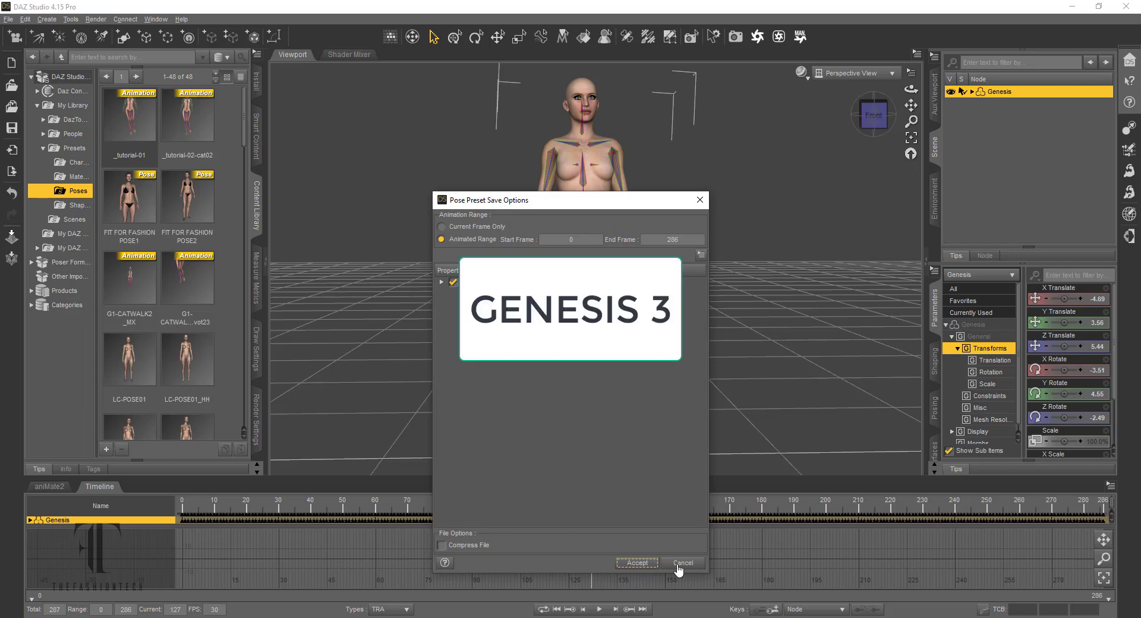
{"action": "left_click", "coordinate": [647, 562]}
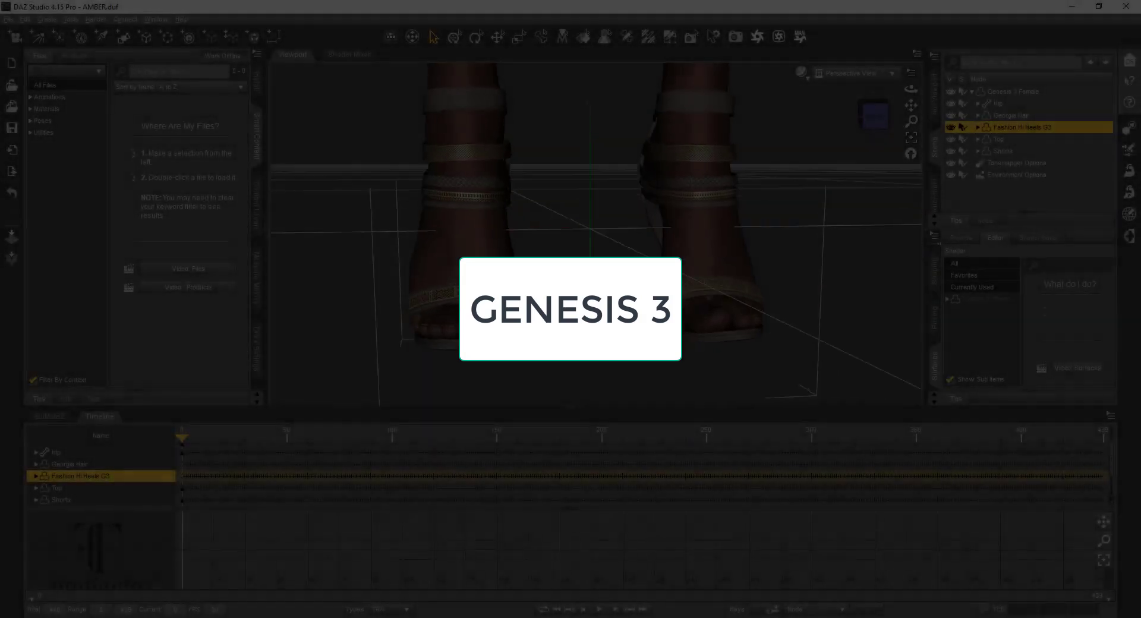
Examine the clothed Genesis 3 Female figure from the front, from the full body to a framed view of the head.
{"action": "left_click", "coordinate": [1000, 93]}
{"action": "left_click", "coordinate": [917, 143]}
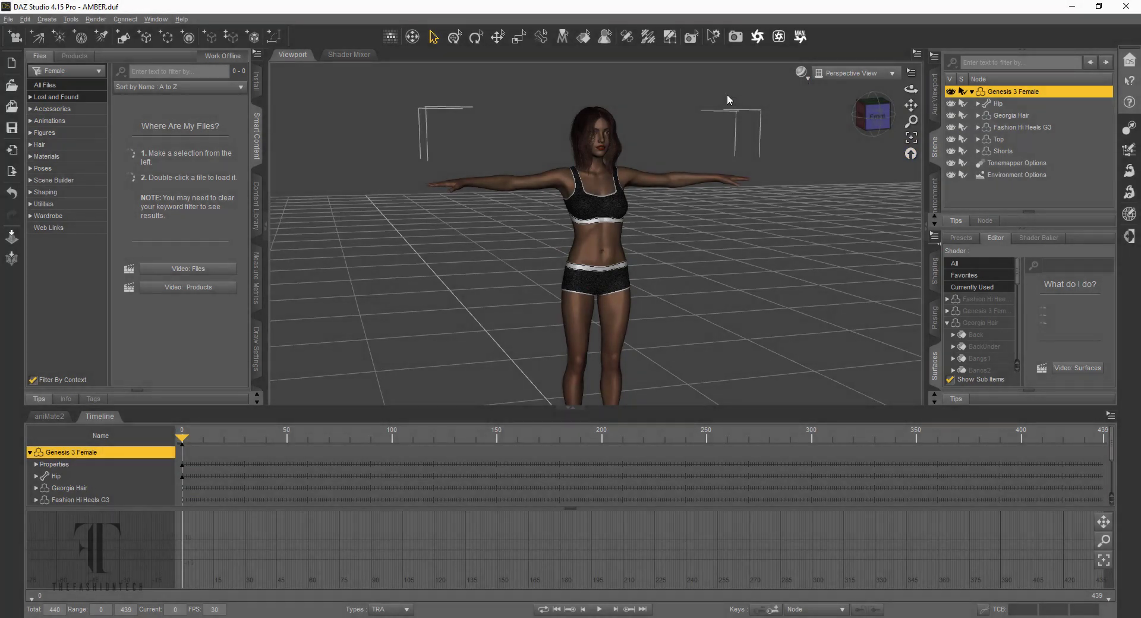
{"action": "scroll", "coordinate": [726, 95], "scroll_direction": "up", "scroll_amount": 3}
{"action": "left_click_drag", "start_coordinate": [917, 106], "coordinate": [917, 156]}
{"action": "scroll", "coordinate": [632, 127], "scroll_direction": "up", "scroll_amount": 4}
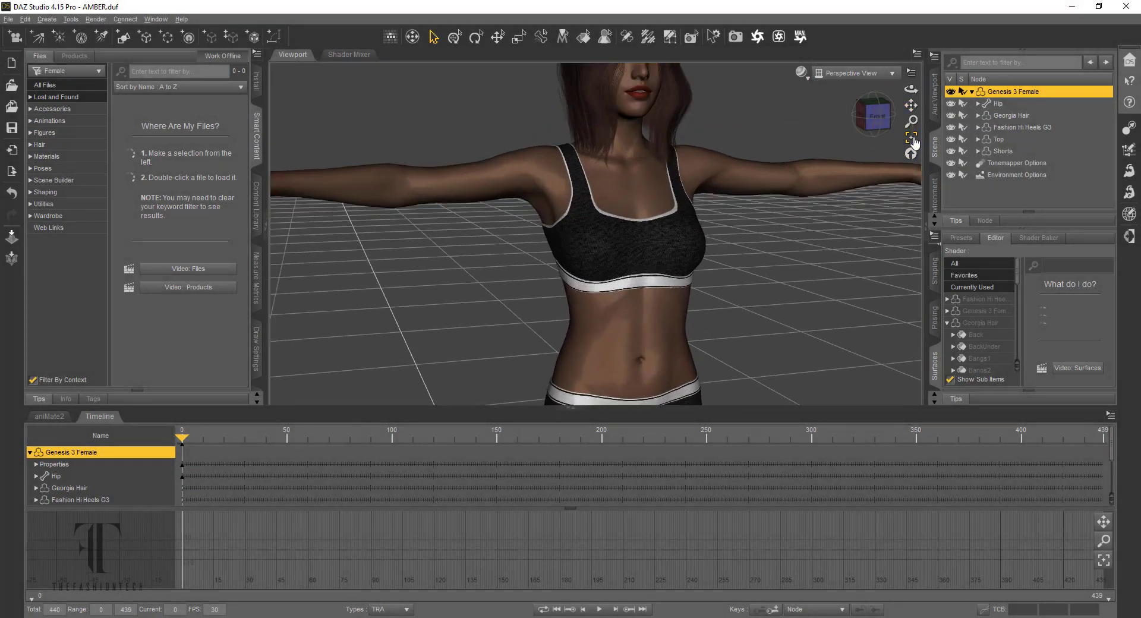
{"action": "left_click_drag", "start_coordinate": [912, 106], "coordinate": [912, 160]}
{"action": "left_click", "coordinate": [877, 117]}
{"action": "left_click", "coordinate": [608, 205]}
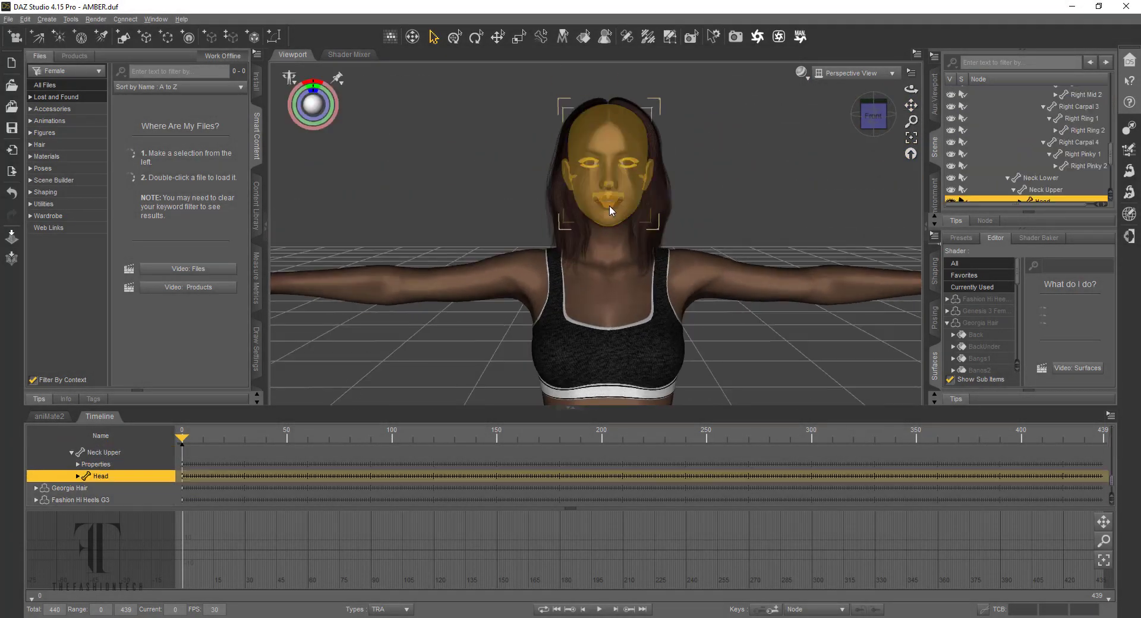
{"action": "left_click", "coordinate": [921, 138]}
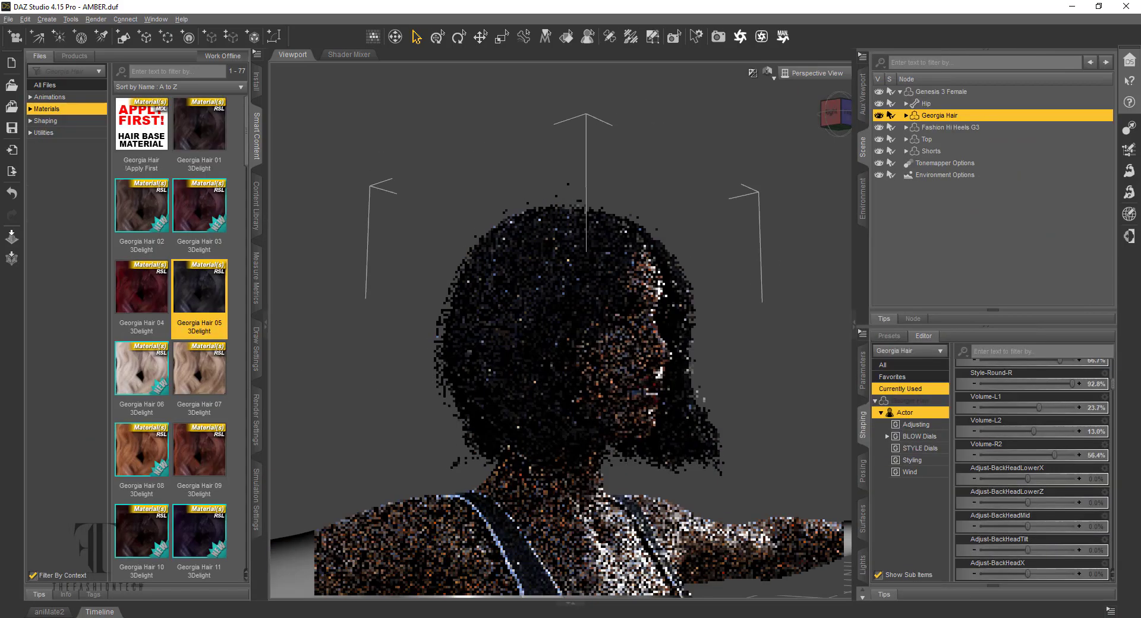
Select the Genesis 3 Female figure instead of Georgia Hair and narrow the content library pane to widen the viewport.
{"action": "left_click", "coordinate": [938, 253]}
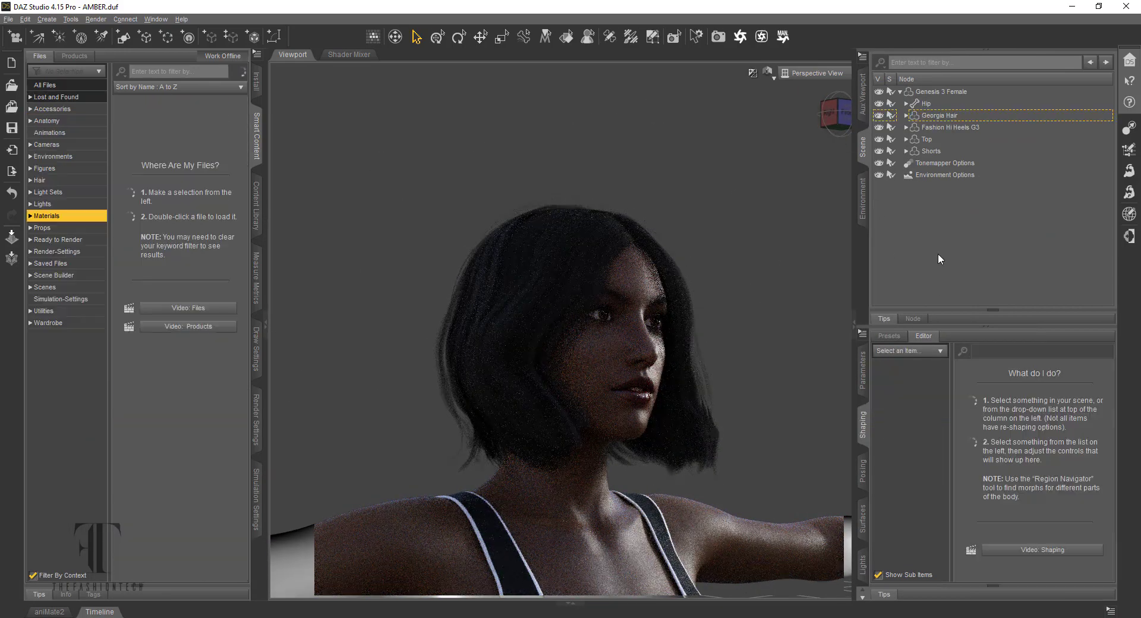
{"action": "left_click", "coordinate": [949, 92]}
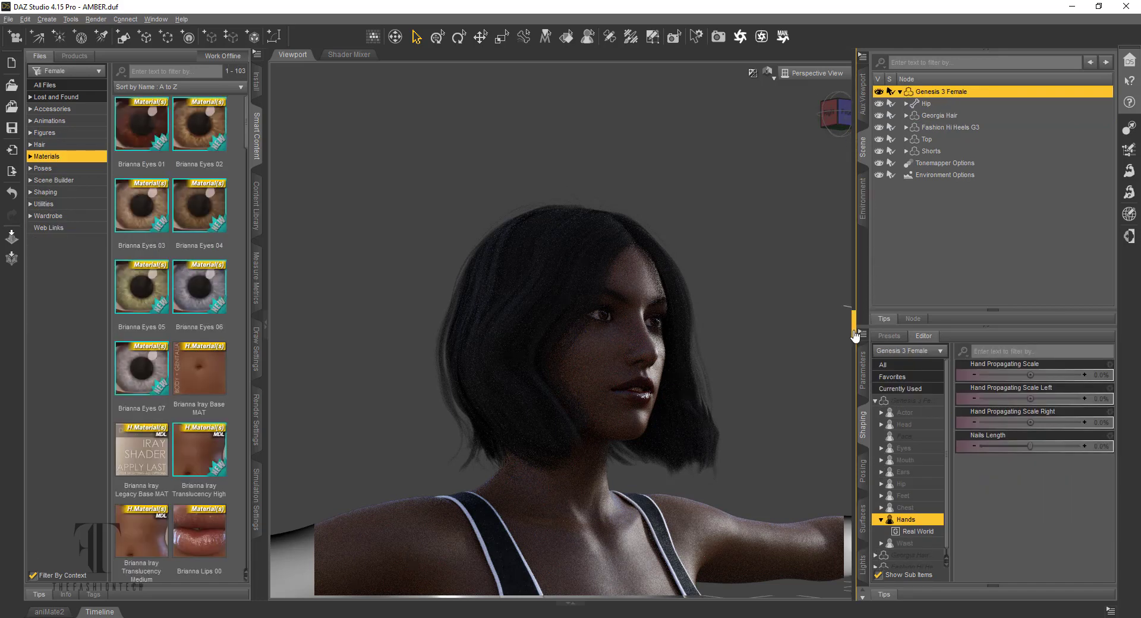
{"action": "left_click", "coordinate": [854, 323]}
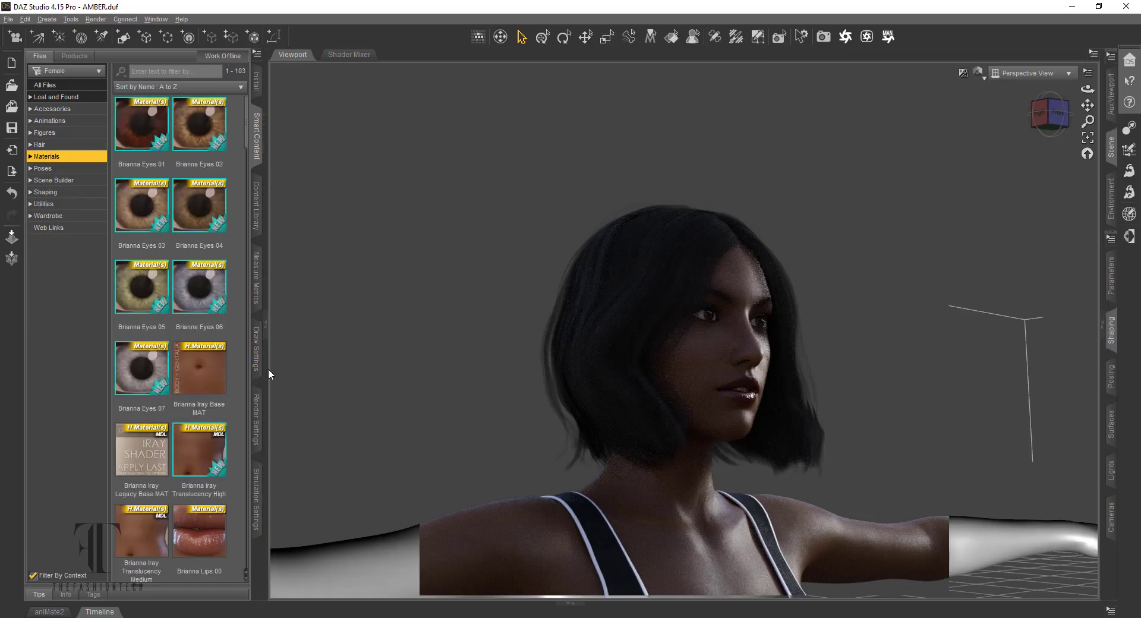
{"action": "left_click_drag", "start_coordinate": [269, 377], "coordinate": [198, 378]}
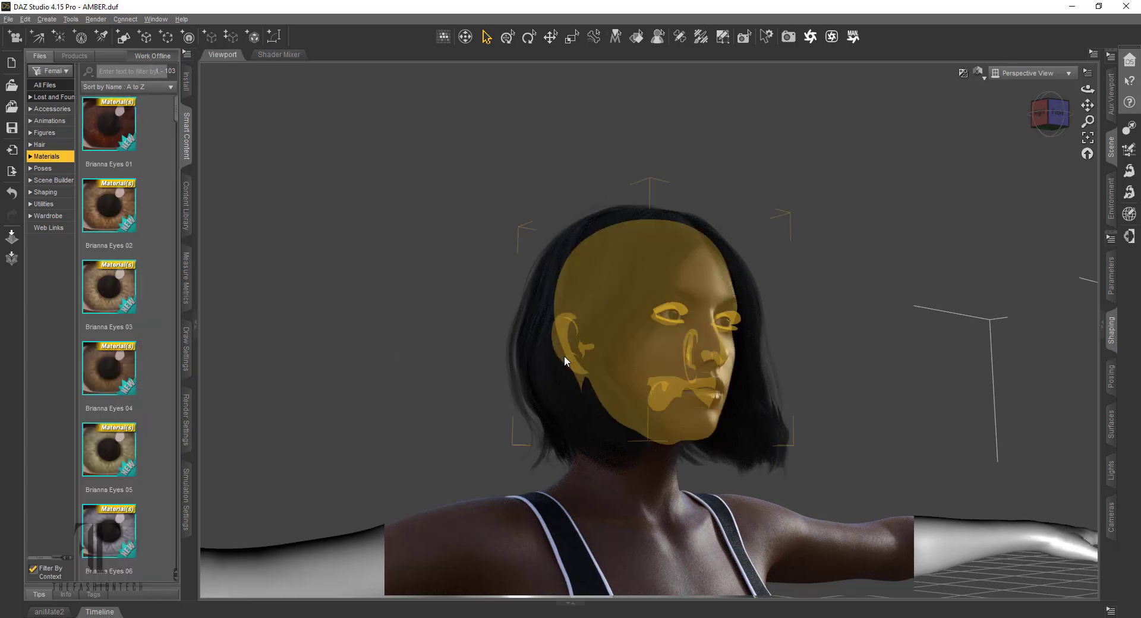
{"action": "left_click", "coordinate": [1023, 382]}
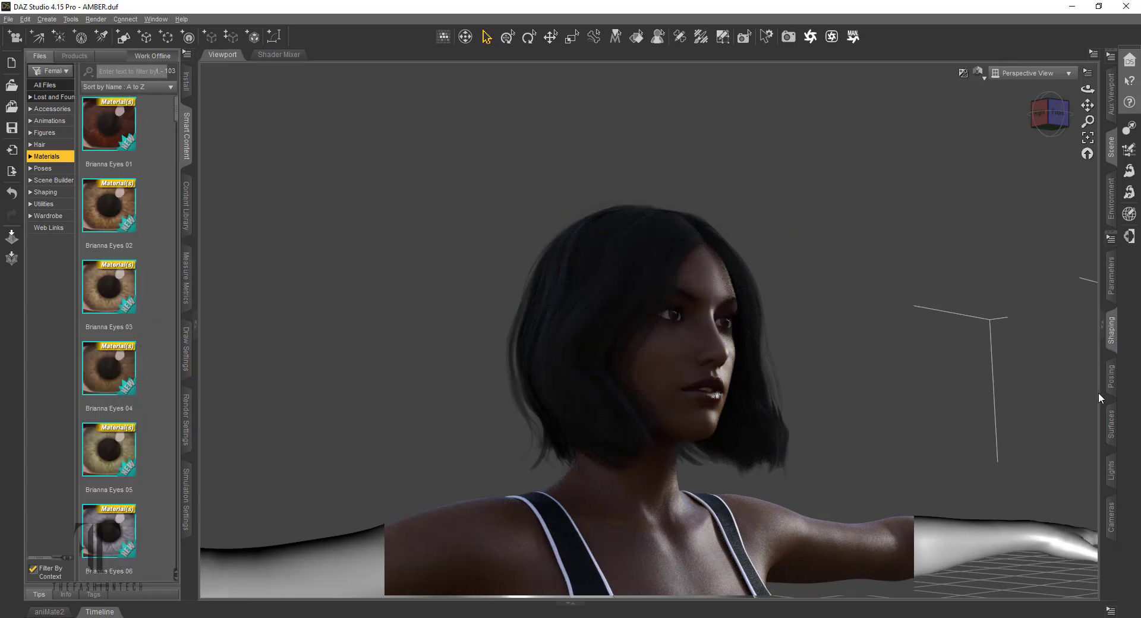
{"action": "left_click_drag", "start_coordinate": [1098, 392], "coordinate": [853, 392]}
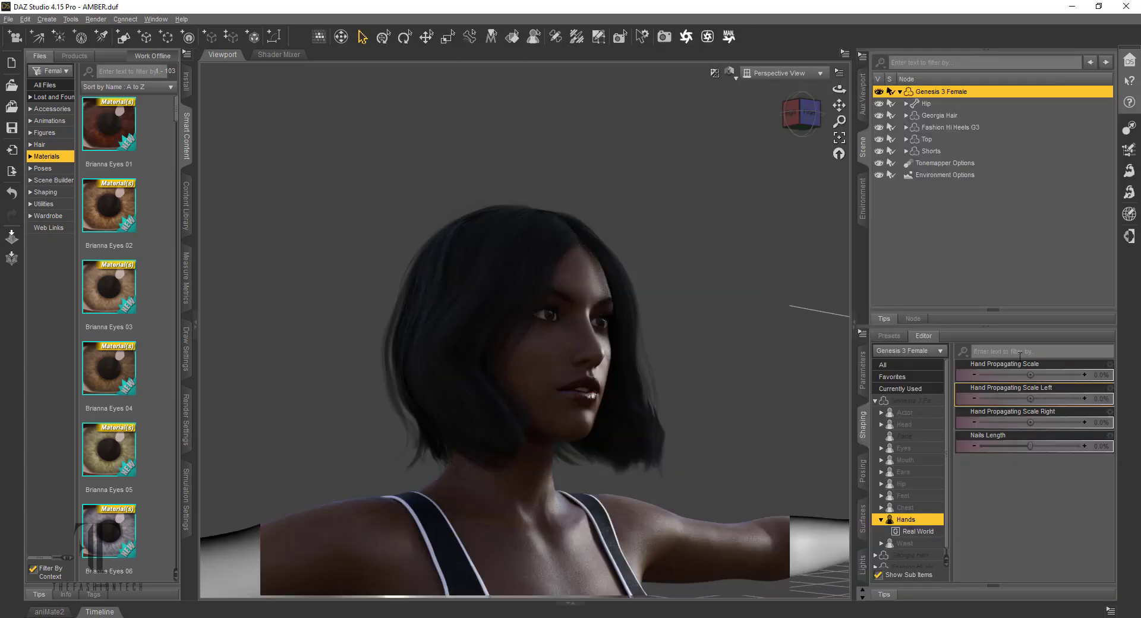
{"action": "left_click", "coordinate": [981, 416]}
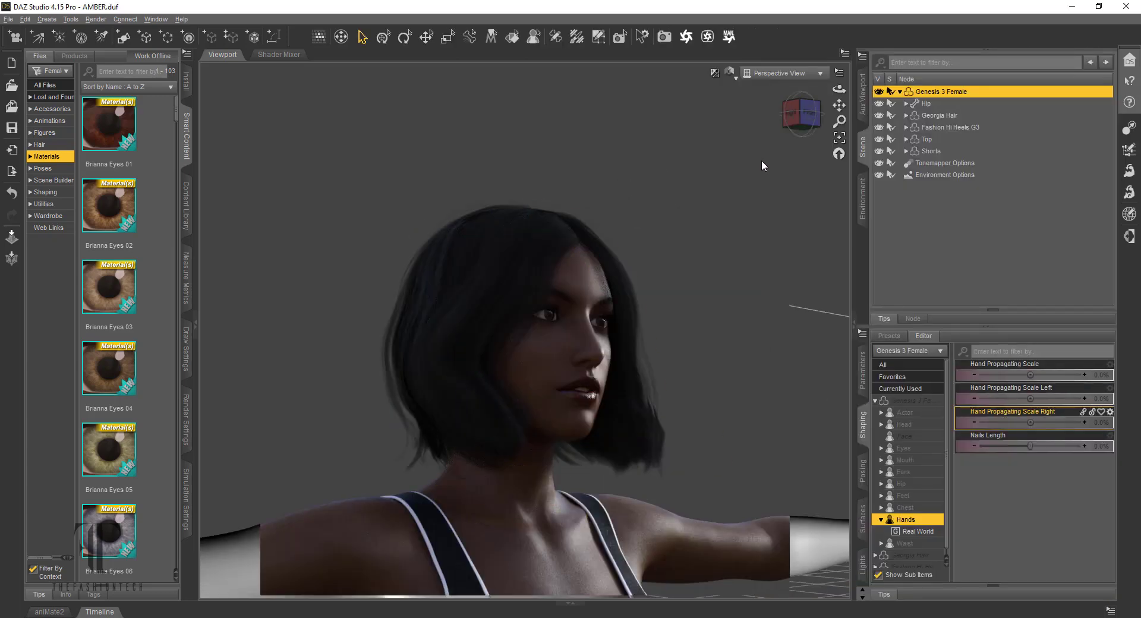
{"action": "left_click", "coordinate": [900, 91]}
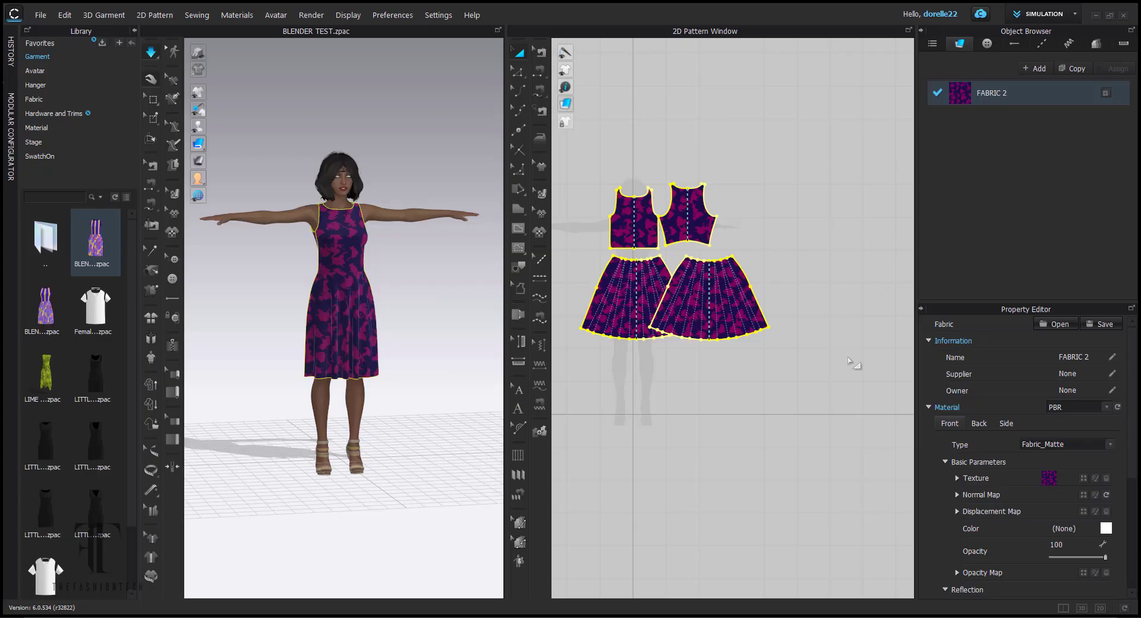
In CLO, replace the texture of the avatar's hair cap with ootutilitygeorgiacapt.tif from the ConvertedMaps folder.
{"action": "left_click", "coordinate": [428, 264]}
{"action": "right_click_drag", "start_coordinate": [428, 264], "coordinate": [424, 292]}
{"action": "scroll", "coordinate": [337, 157], "scroll_direction": "up", "scroll_amount": 8}
{"action": "right_click_drag", "start_coordinate": [288, 106], "coordinate": [427, 145]}
{"action": "middle_click_drag", "start_coordinate": [427, 145], "coordinate": [361, 246]}
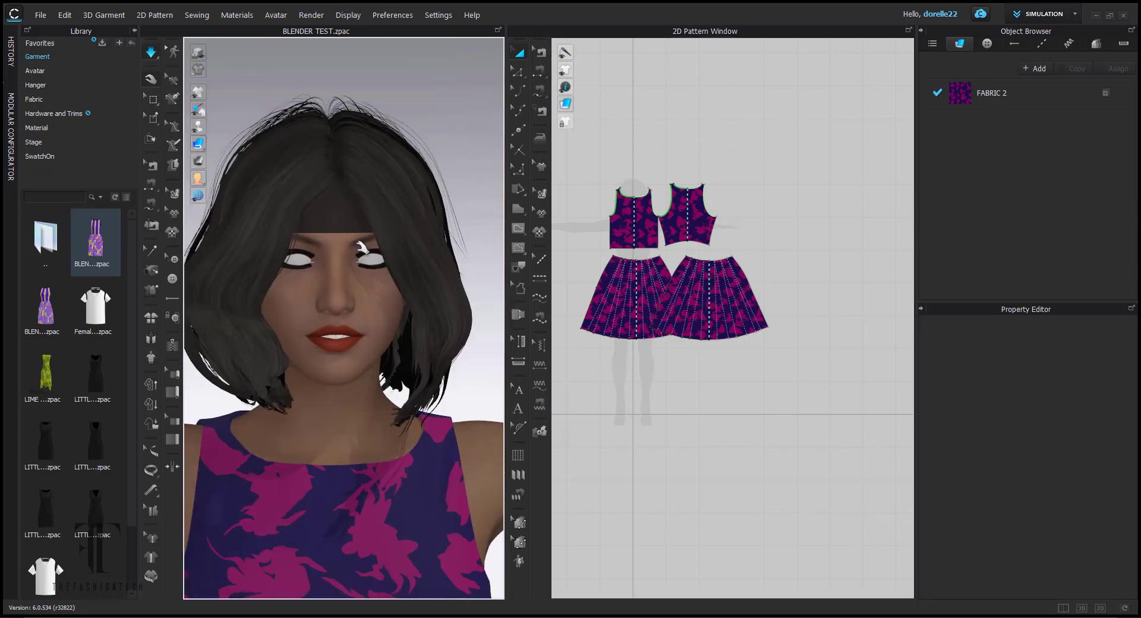
{"action": "scroll", "coordinate": [359, 249], "scroll_direction": "up", "scroll_amount": 2}
{"action": "left_click", "coordinate": [329, 196]}
{"action": "left_click", "coordinate": [1104, 490]}
{"action": "left_click", "coordinate": [41, 150]}
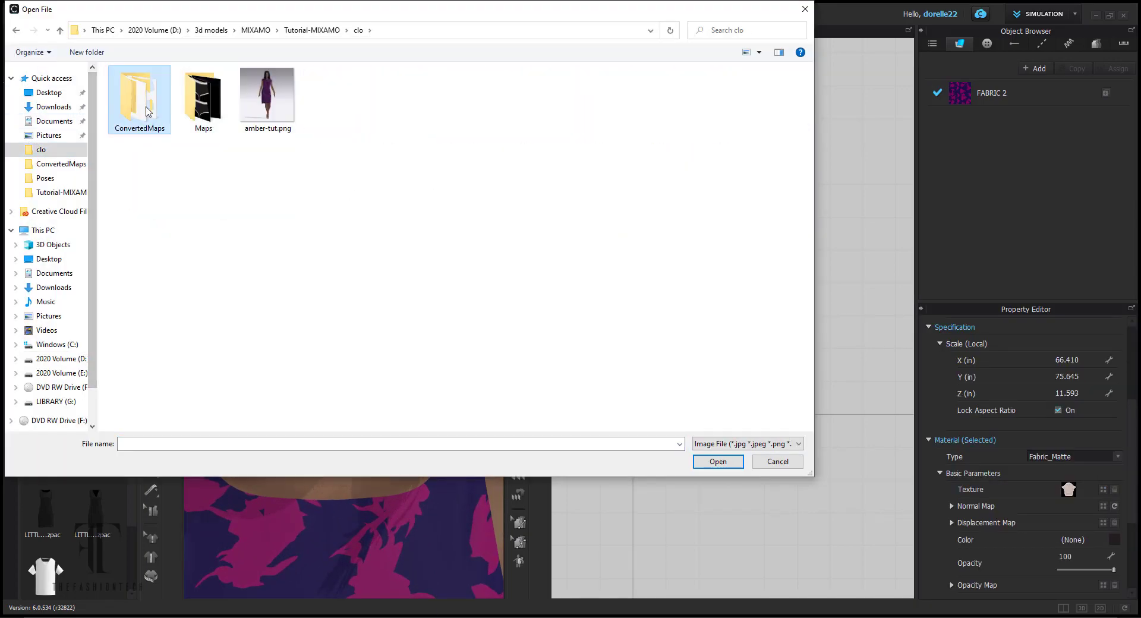
{"action": "double_click", "coordinate": [139, 95]}
{"action": "left_click", "coordinate": [254, 104]}
{"action": "double_click", "coordinate": [254, 104]}
Texture the front hair section beside the parting with ootutilitygeorgiahairt.tif from ConvertedMaps and set its color to black.
{"action": "left_click", "coordinate": [418, 144]}
{"action": "left_click", "coordinate": [1104, 491]}
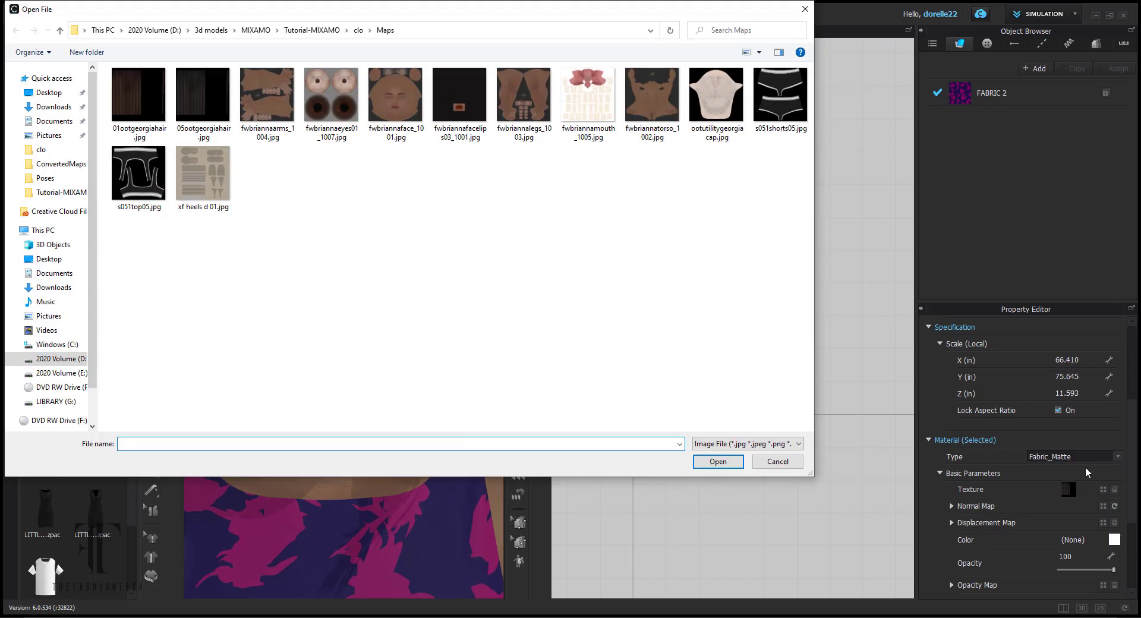
{"action": "left_click", "coordinate": [41, 149]}
{"action": "double_click", "coordinate": [158, 111]}
{"action": "double_click", "coordinate": [341, 120]}
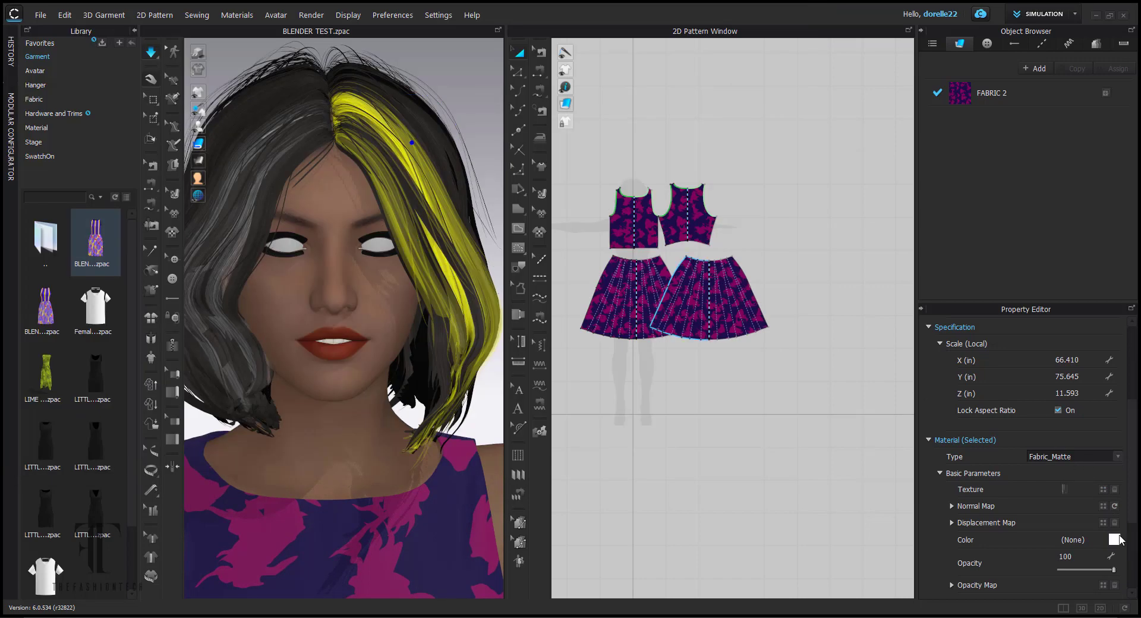
{"action": "left_click", "coordinate": [1113, 539]}
{"action": "left_click", "coordinate": [519, 345]}
{"action": "left_click", "coordinate": [538, 453]}
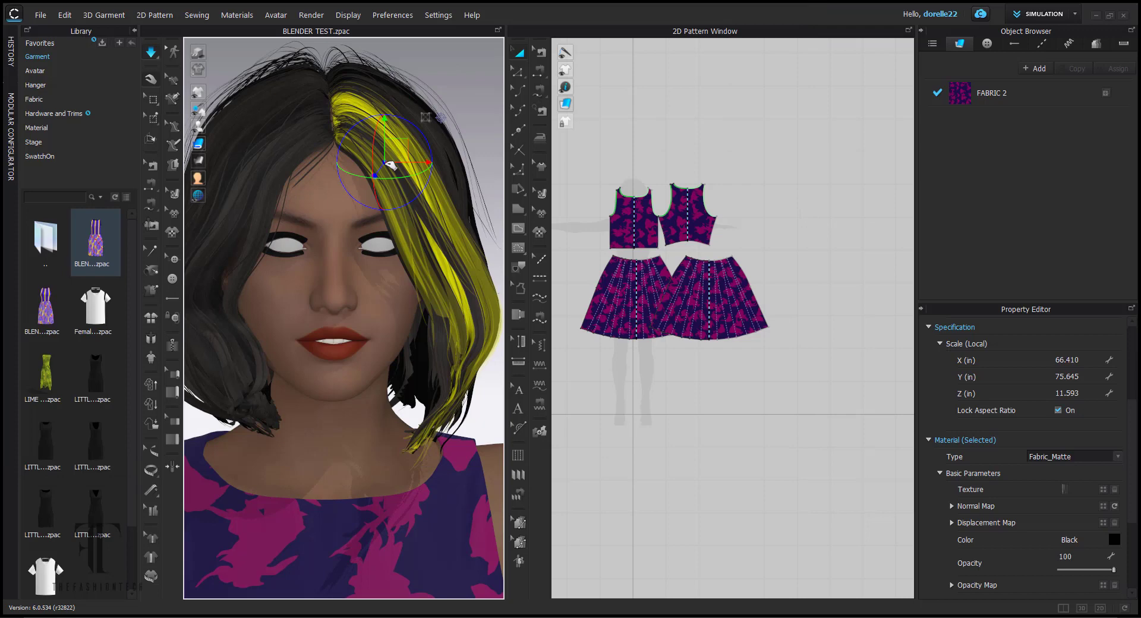
Apply ootutilitygeorgiahairt.tif to the hair section across the parting and set its color to #060505.
{"action": "left_click", "coordinate": [278, 118]}
{"action": "left_click", "coordinate": [1103, 491]}
{"action": "left_click", "coordinate": [55, 149]}
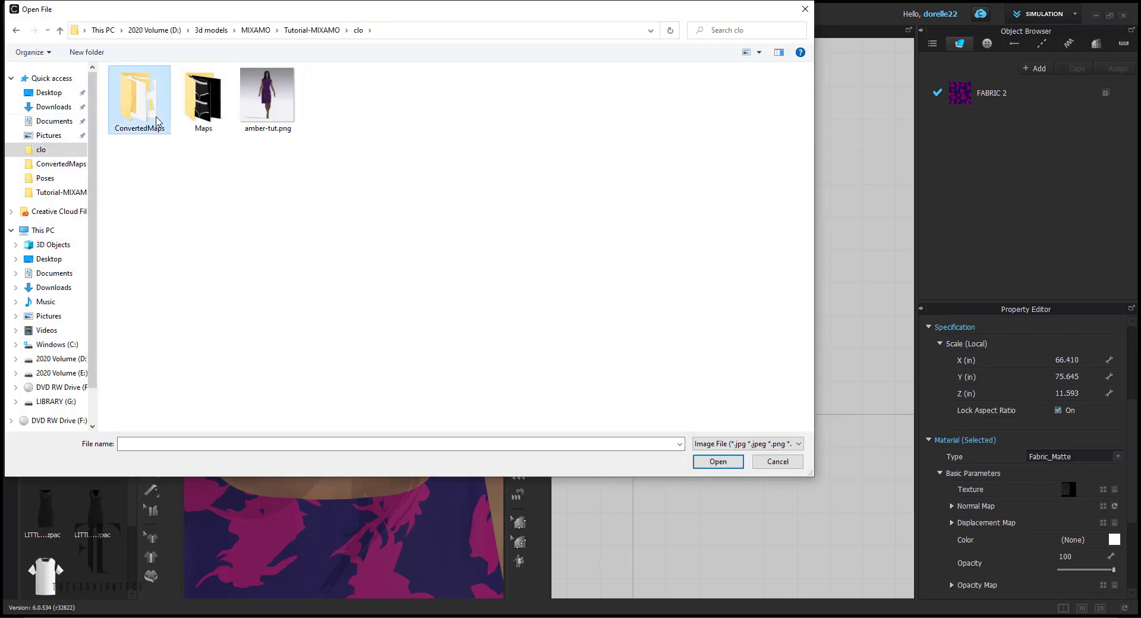
{"action": "double_click", "coordinate": [157, 121]}
{"action": "double_click", "coordinate": [326, 104]}
{"action": "left_click", "coordinate": [1115, 540]}
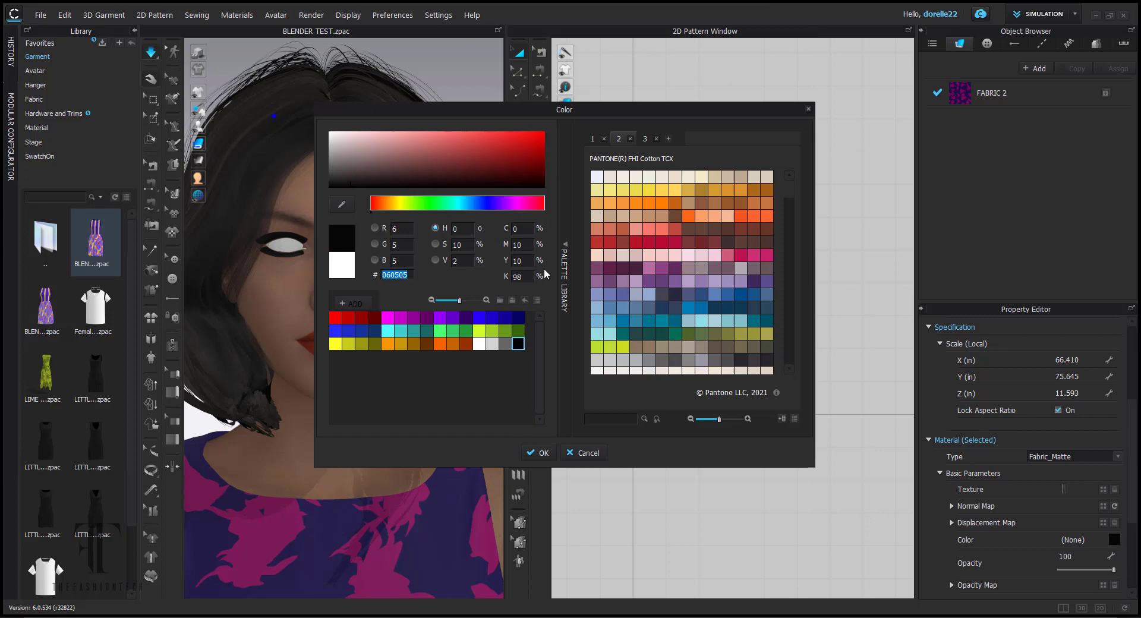
{"action": "left_click", "coordinate": [542, 453]}
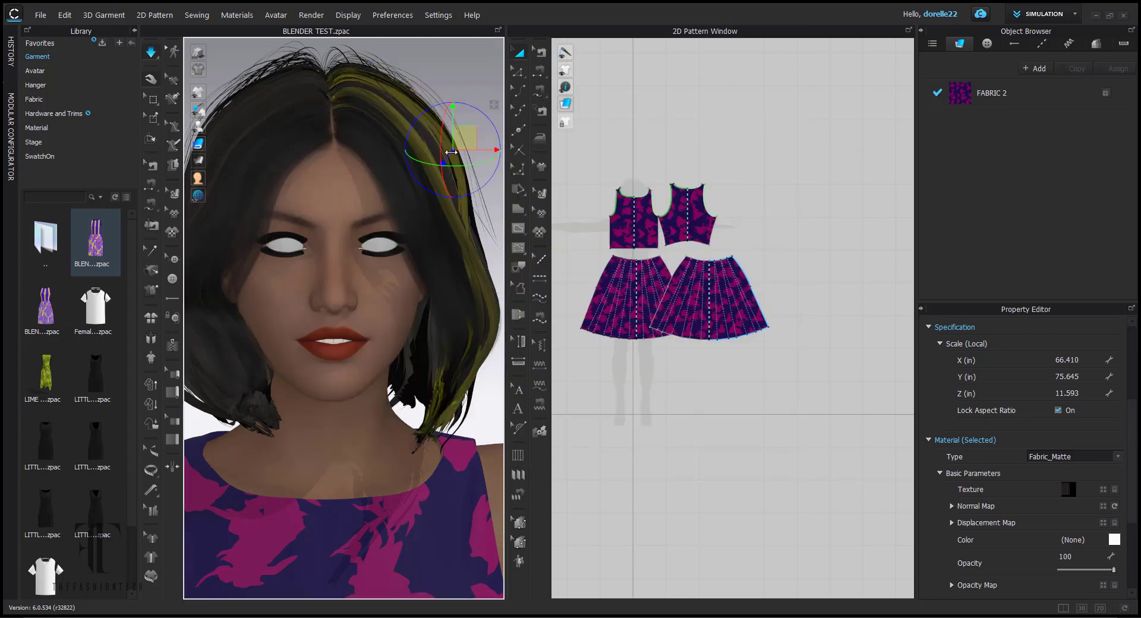
Apply ootutilitygeorgiahairt.tif to the selected outer hair section and give it the same #060505 color.
{"action": "left_click", "coordinate": [1103, 490]}
{"action": "left_click", "coordinate": [41, 150]}
{"action": "double_click", "coordinate": [153, 118]}
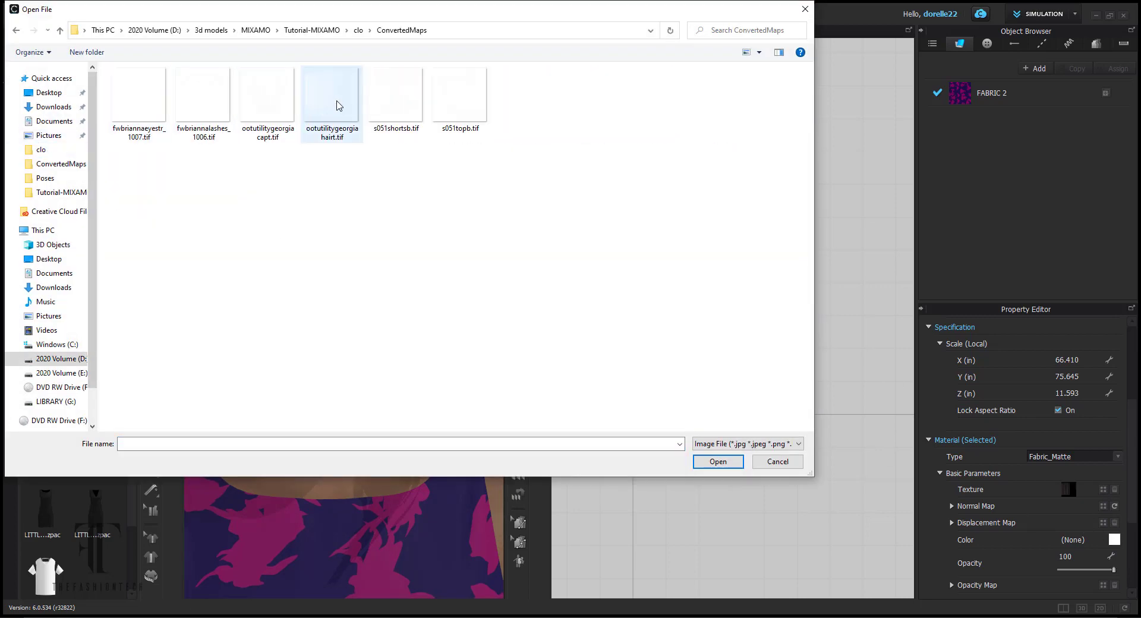
{"action": "double_click", "coordinate": [339, 106]}
{"action": "left_click", "coordinate": [1114, 539]}
{"action": "key", "text": "ctrl+v"}
{"action": "left_click", "coordinate": [540, 453]}
Apply ootutilitygeorgiahairt.tif from ConvertedMaps to the hair section at the side of the head and set its color to black.
{"action": "scroll", "coordinate": [469, 295], "scroll_direction": "down", "scroll_amount": 3}
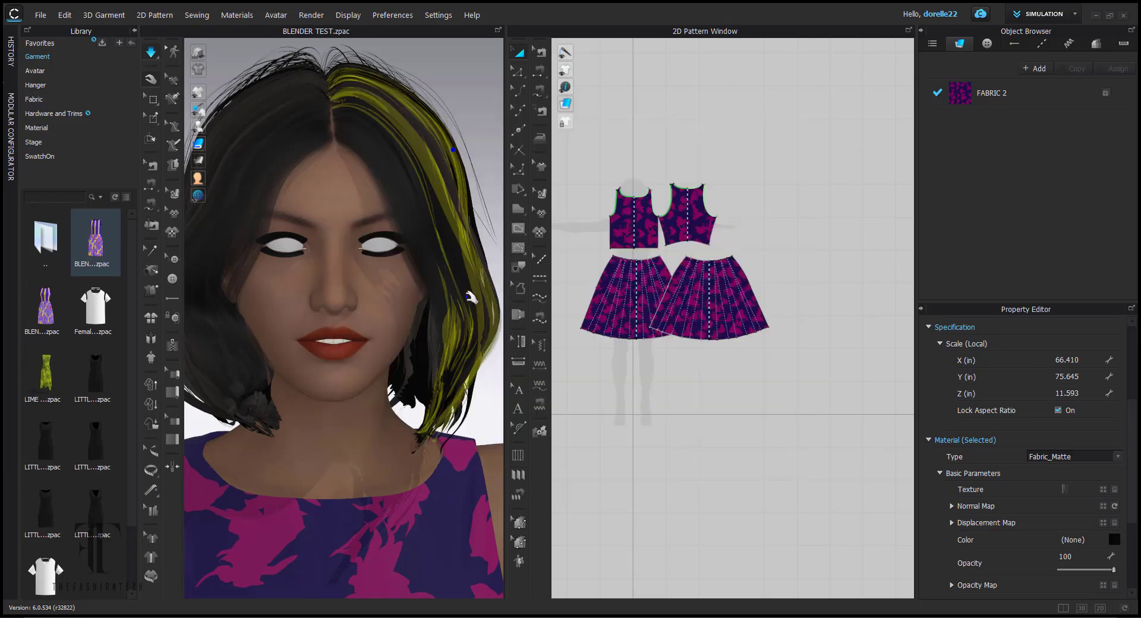
{"action": "right_click_drag", "start_coordinate": [468, 296], "coordinate": [319, 273]}
{"action": "scroll", "coordinate": [318, 273], "scroll_direction": "up", "scroll_amount": 5}
{"action": "left_click", "coordinate": [389, 279]}
{"action": "left_click", "coordinate": [1103, 489]}
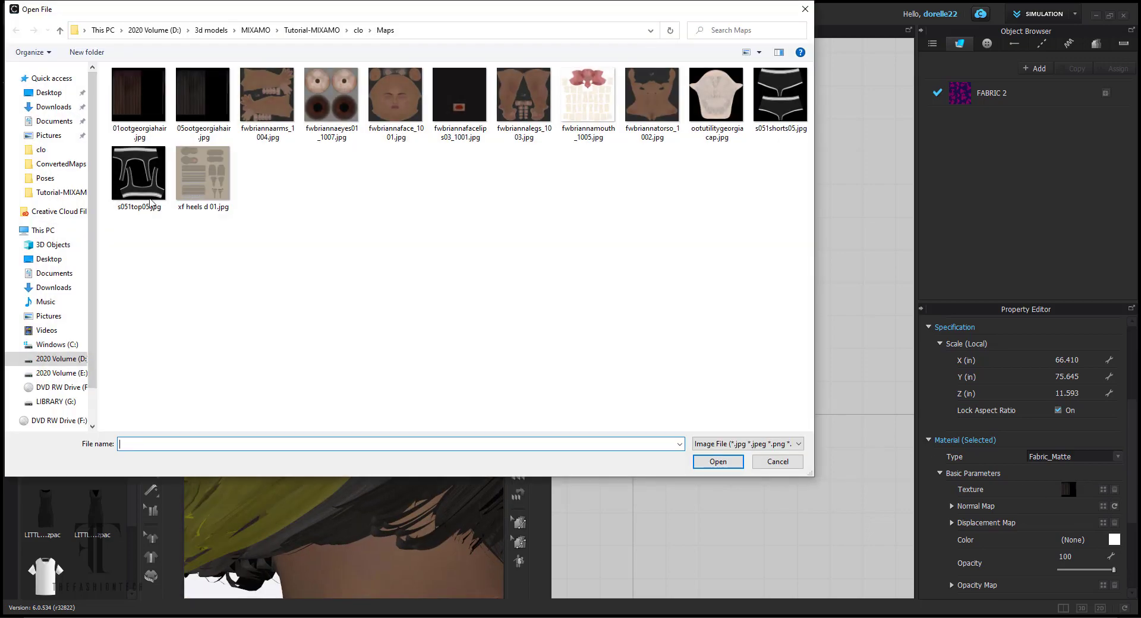
{"action": "left_click", "coordinate": [262, 31]}
{"action": "double_click", "coordinate": [141, 104]}
{"action": "double_click", "coordinate": [330, 98]}
{"action": "left_click", "coordinate": [1114, 540]}
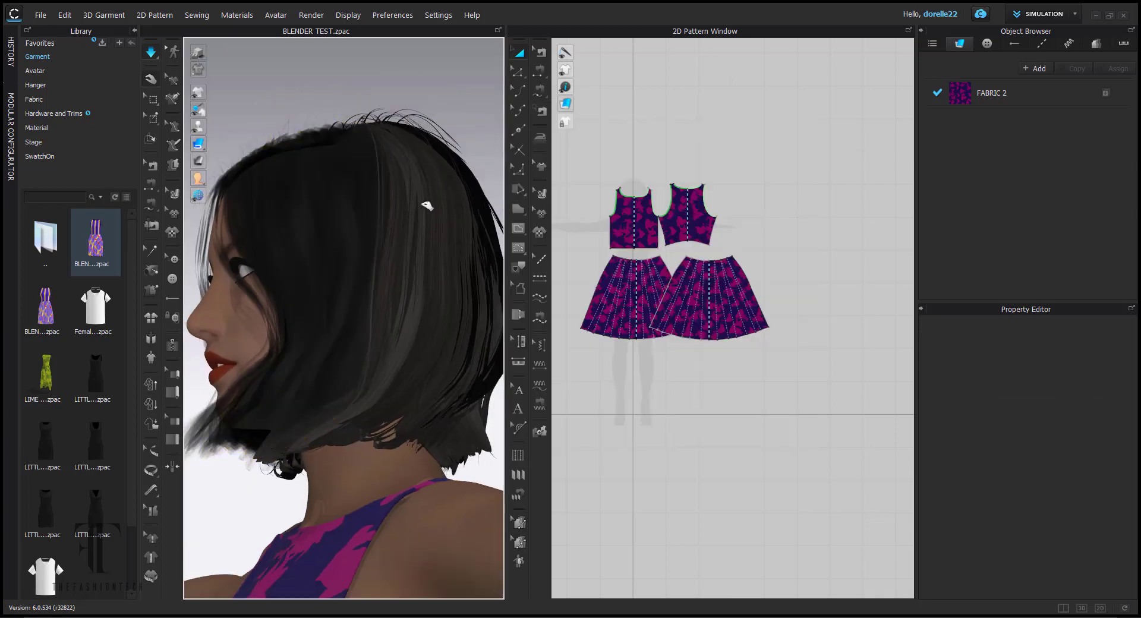
Apply the converted hair texture from ConvertedMaps to the hair section at the side-back of the head and set its color to black.
{"action": "left_click", "coordinate": [422, 202]}
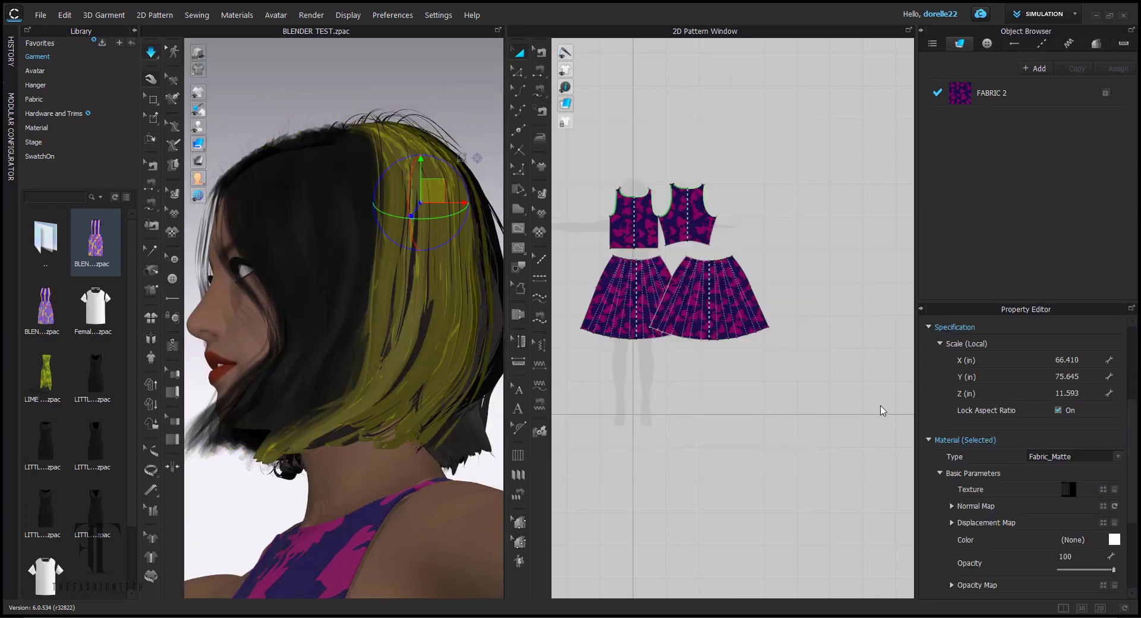
{"action": "left_click", "coordinate": [1103, 489]}
{"action": "left_click", "coordinate": [359, 31]}
{"action": "double_click", "coordinate": [157, 121]}
{"action": "double_click", "coordinate": [296, 107]}
{"action": "left_click", "coordinate": [1115, 540]}
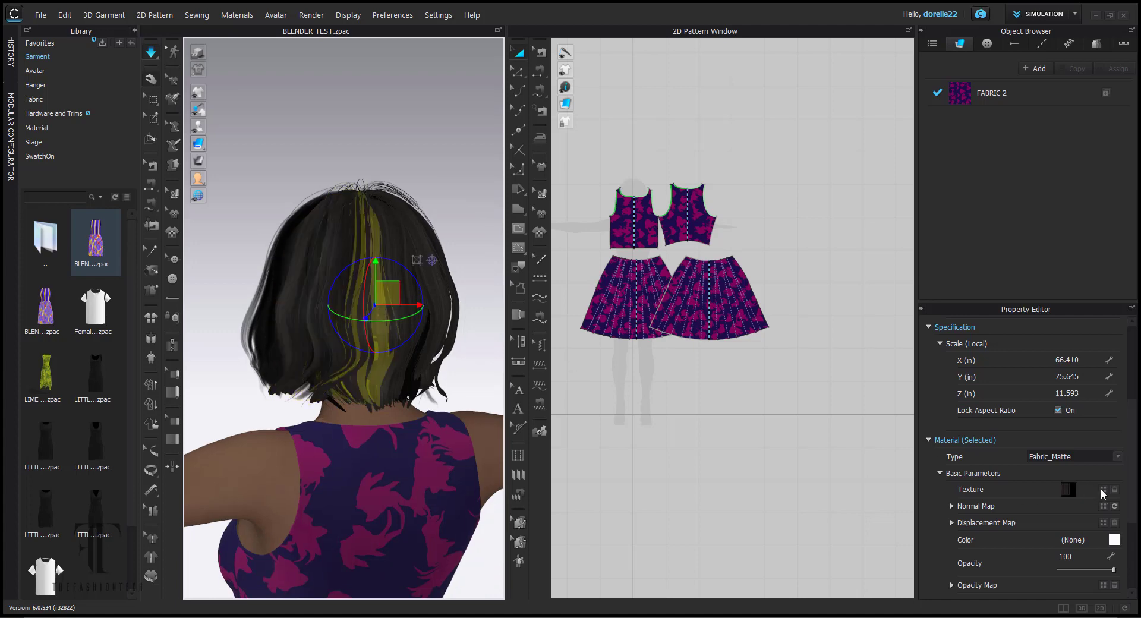
Apply the converted hair texture to the hair section at the middle of the back and set its color to #060505.
{"action": "left_click", "coordinate": [1103, 490]}
{"action": "left_click", "coordinate": [56, 148]}
{"action": "double_click", "coordinate": [280, 101]}
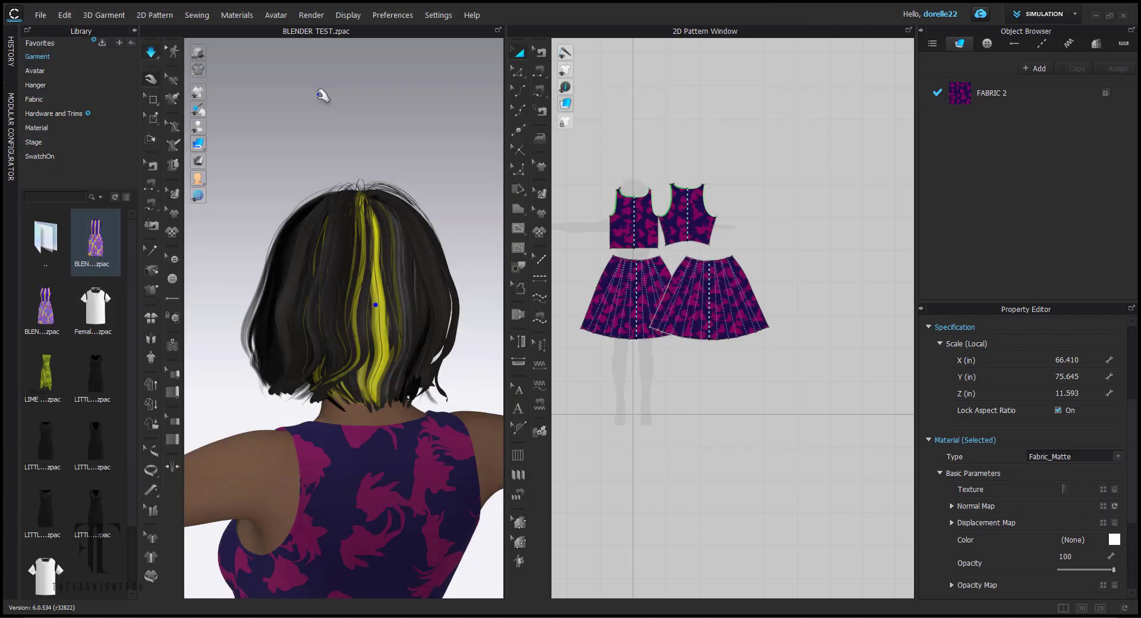
{"action": "left_click", "coordinate": [1114, 540]}
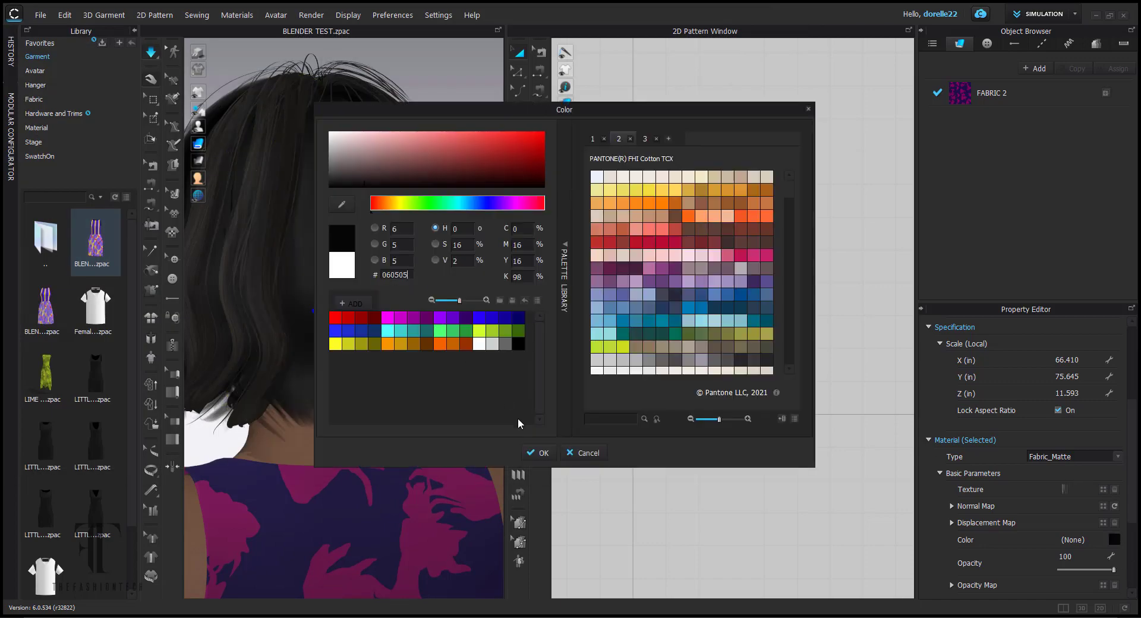
{"action": "left_click", "coordinate": [540, 454]}
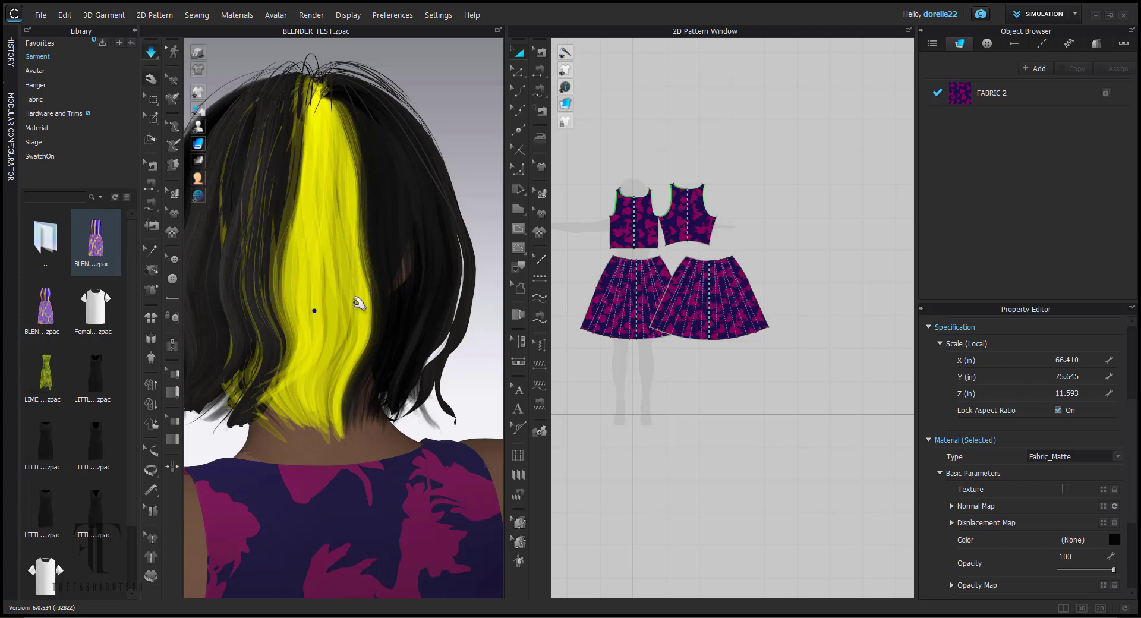
Apply ootutilitygeorgiahairt.tif from ConvertedMaps to the remaining untextured hair section and set its color to #000000.
{"action": "left_click", "coordinate": [230, 277]}
{"action": "left_click", "coordinate": [300, 278]}
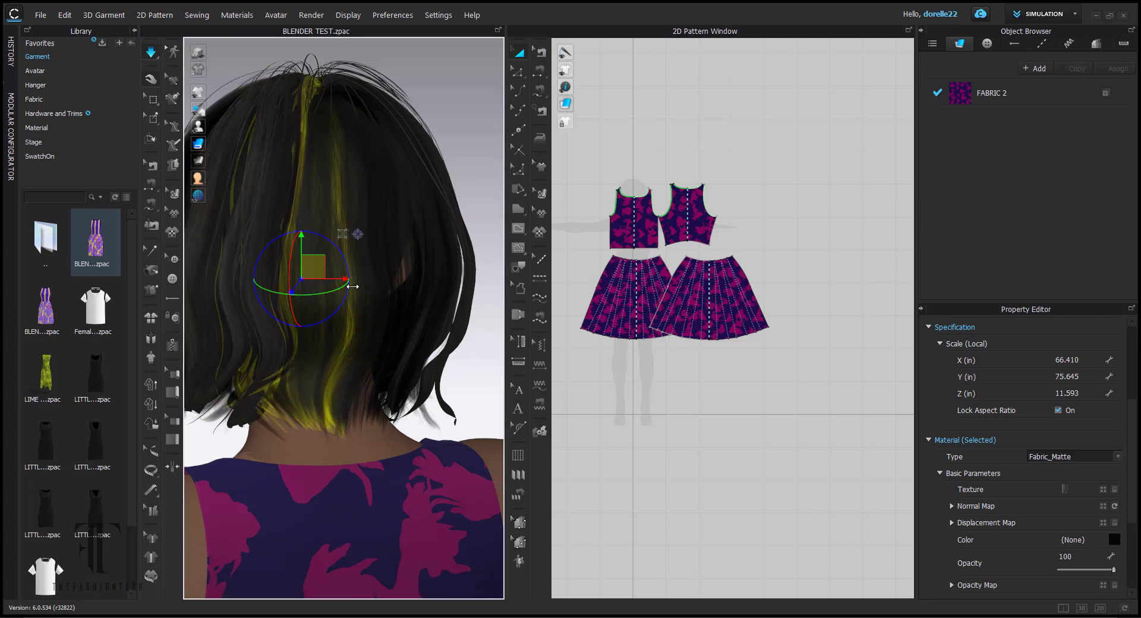
{"action": "scroll", "coordinate": [393, 325], "scroll_direction": "down", "scroll_amount": 3}
{"action": "right_click_drag", "start_coordinate": [318, 335], "coordinate": [386, 332]}
{"action": "left_click", "coordinate": [473, 319]}
{"action": "left_click", "coordinate": [1103, 490]}
{"action": "left_click", "coordinate": [41, 151]}
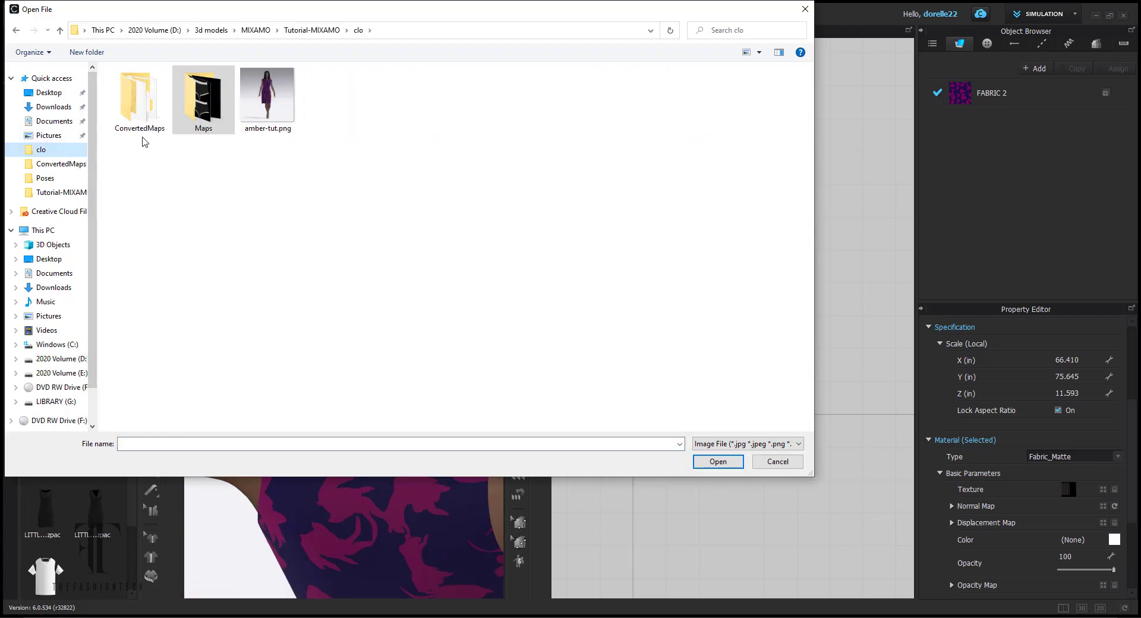
{"action": "double_click", "coordinate": [142, 122]}
{"action": "double_click", "coordinate": [341, 108]}
{"action": "left_click", "coordinate": [1111, 540]}
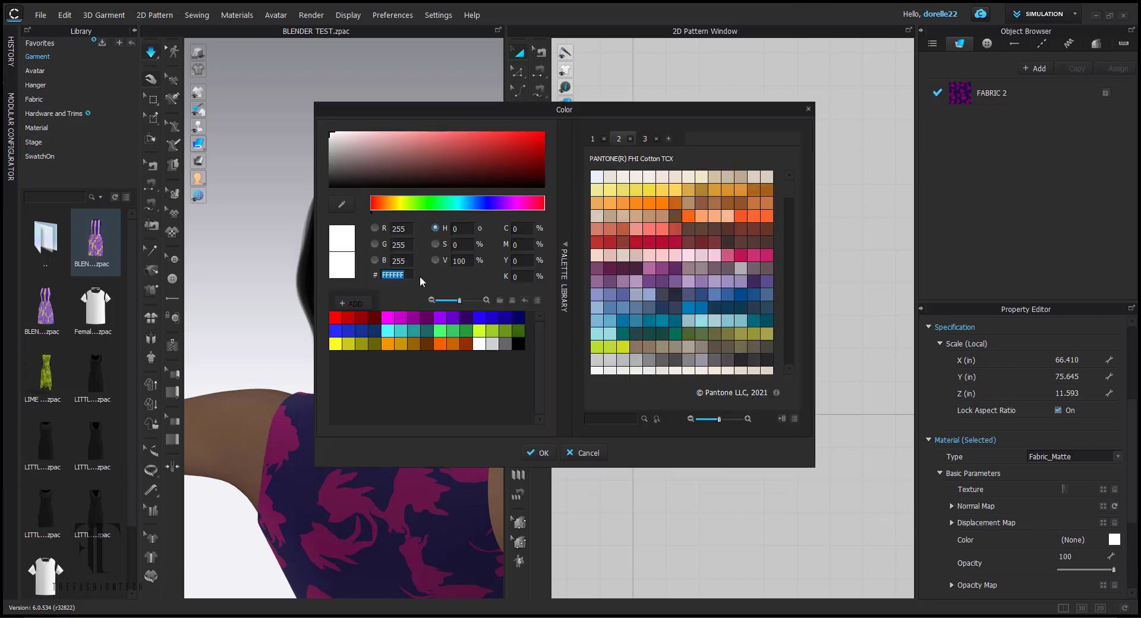
{"action": "type", "text": "000000"}
{"action": "left_click", "coordinate": [542, 454]}
{"action": "left_click", "coordinate": [257, 290]}
Apply fwbriannalashes_1006.tif to the avatar's eyelashes and fwbriannaeyestr_1007.tif to the eye surface that needs transparency.
{"action": "right_click_drag", "start_coordinate": [258, 290], "coordinate": [421, 244]}
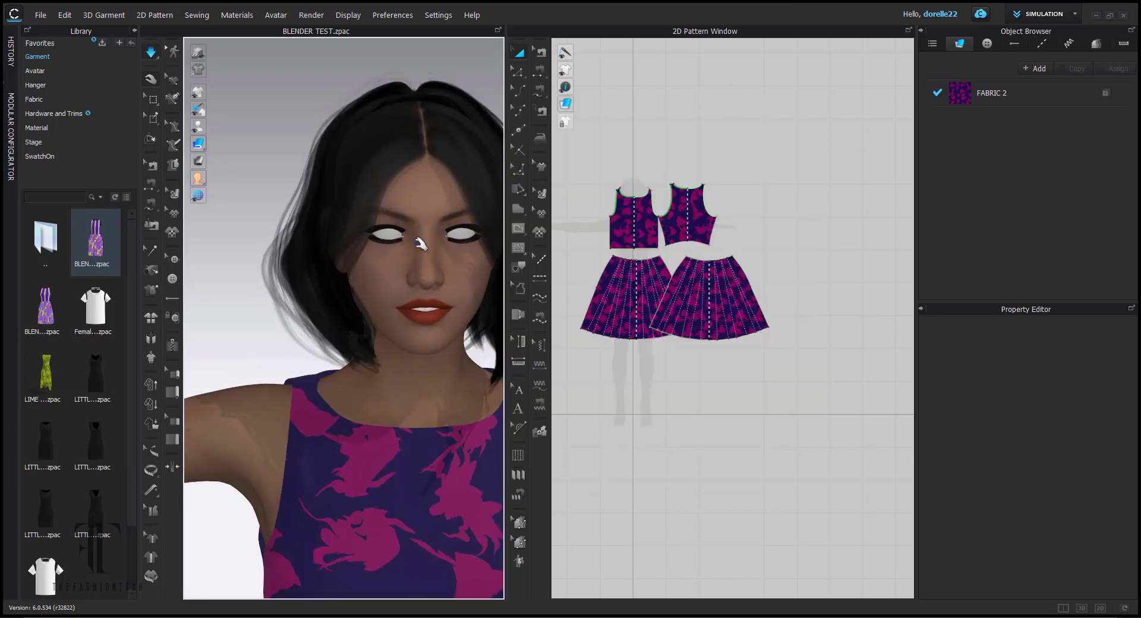
{"action": "scroll", "coordinate": [420, 243], "scroll_direction": "up", "scroll_amount": 10}
{"action": "left_click", "coordinate": [383, 254]}
{"action": "left_click", "coordinate": [1103, 489]}
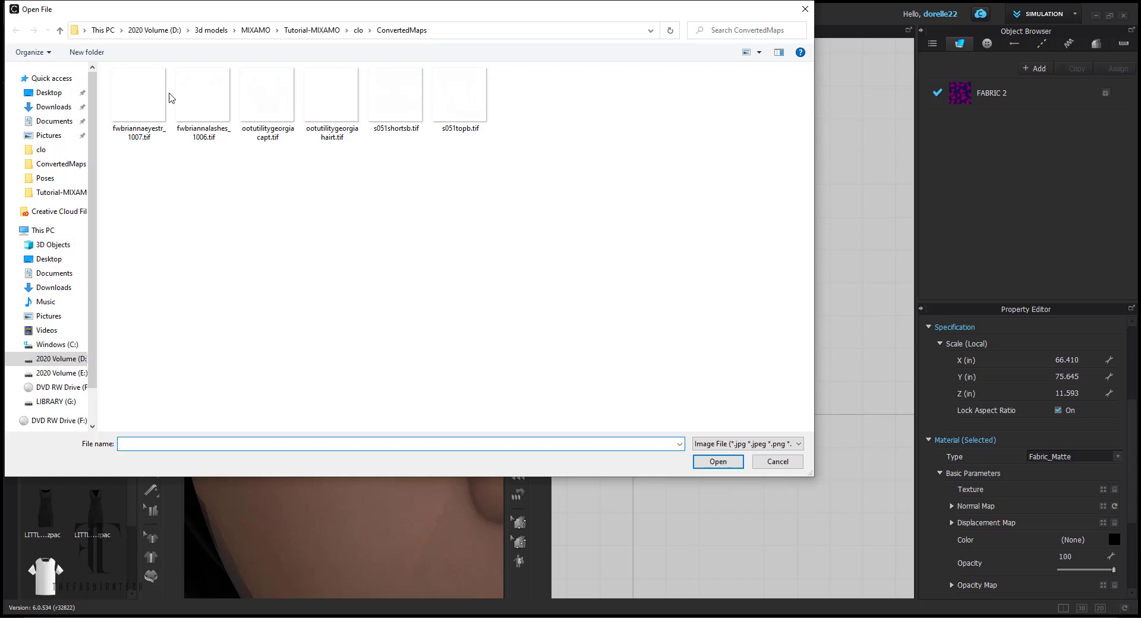
{"action": "double_click", "coordinate": [179, 98]}
{"action": "left_click", "coordinate": [1103, 489]}
{"action": "double_click", "coordinate": [143, 98]}
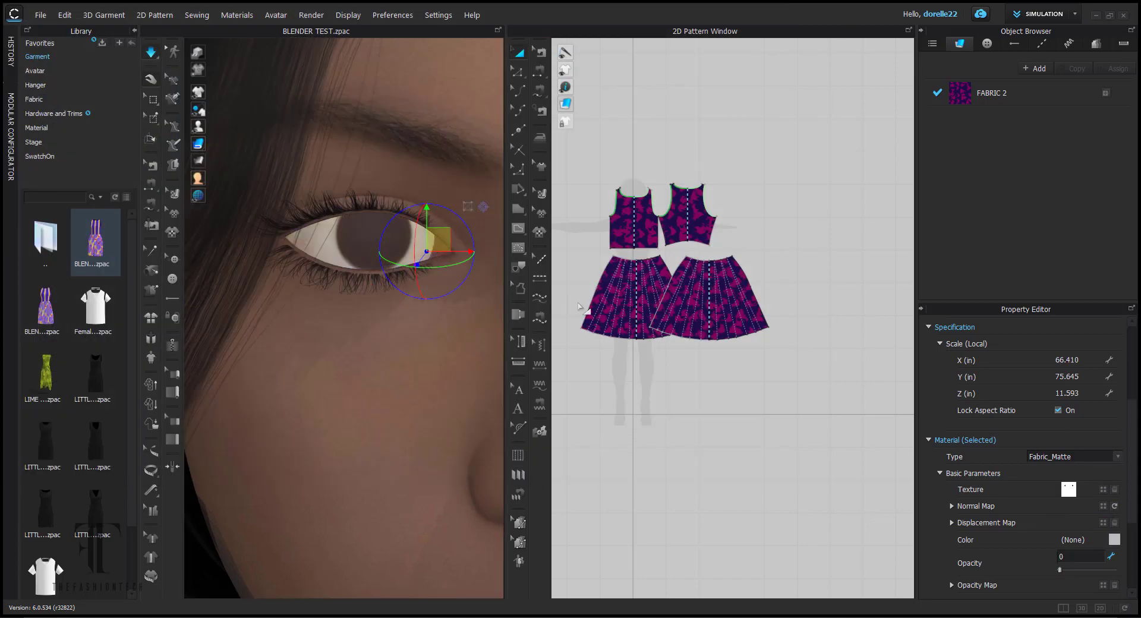
Set the opacity of the outer eye surfaces to 0.
{"action": "left_click_drag", "start_coordinate": [1113, 569], "coordinate": [1030, 576]}
{"action": "scroll", "coordinate": [370, 270], "scroll_direction": "down", "scroll_amount": 8}
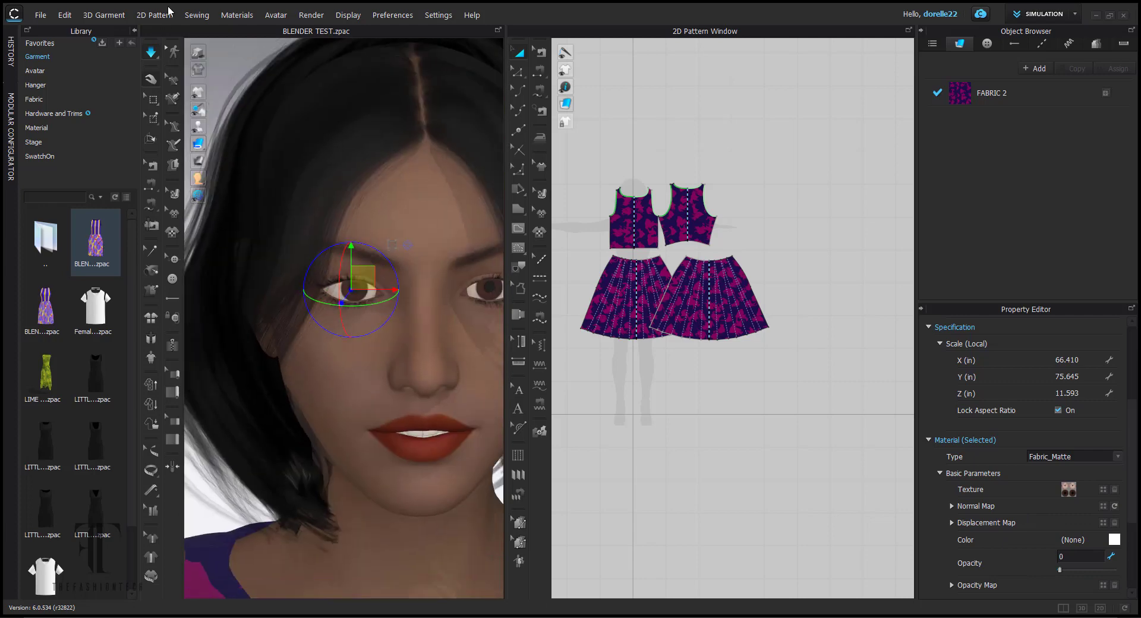
{"action": "left_click", "coordinate": [221, 67]}
Start rendering a close-up of the avatar's head and upper body and turn off simulation.
{"action": "scroll", "coordinate": [416, 285], "scroll_direction": "down", "scroll_amount": 3}
{"action": "right_click_drag", "start_coordinate": [433, 302], "coordinate": [350, 211]}
{"action": "left_click", "coordinate": [310, 15]}
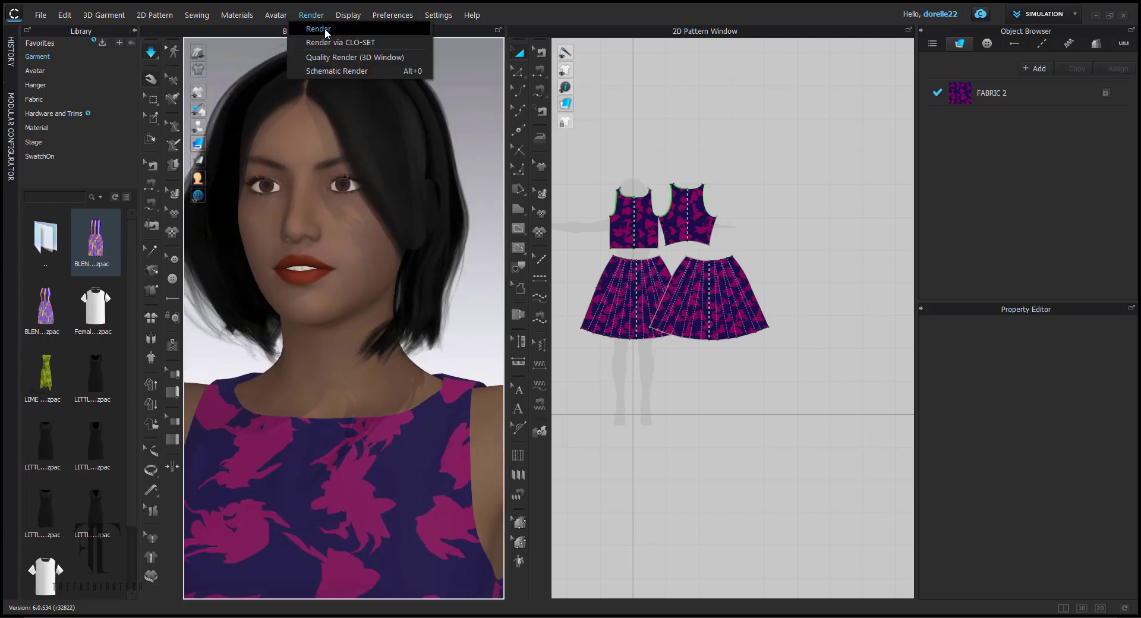
{"action": "left_click", "coordinate": [325, 29]}
{"action": "left_click", "coordinate": [509, 48]}
{"action": "left_click", "coordinate": [555, 357]}
{"action": "left_click", "coordinate": [151, 52]}
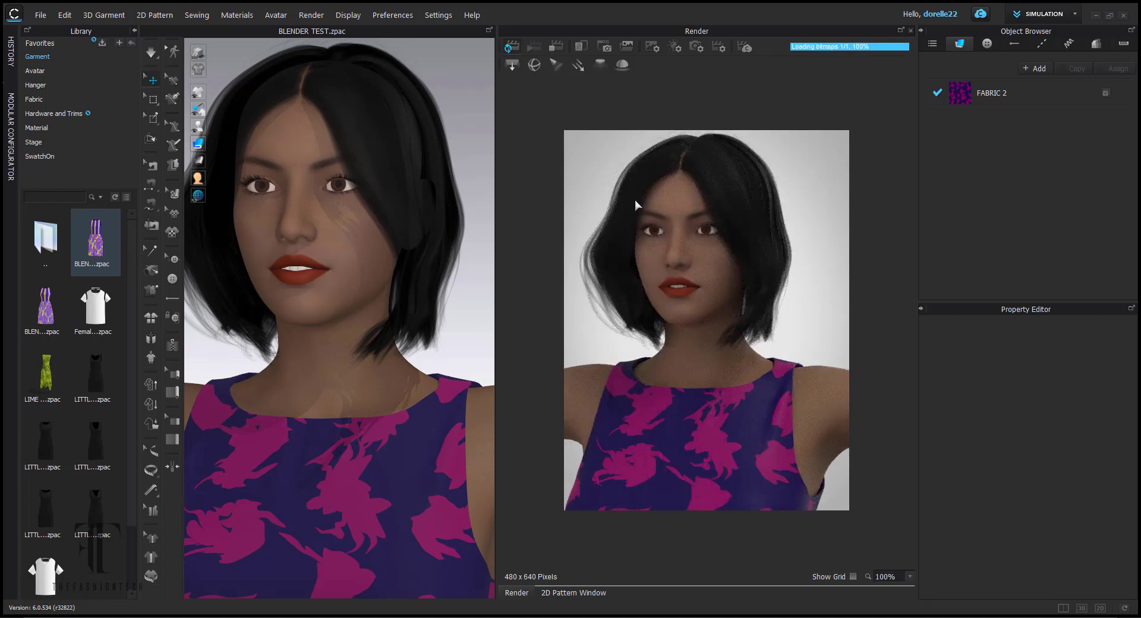
Set the lips' reflection intensity to 48 and their roughness intensity to 21.
{"action": "left_click", "coordinate": [301, 284]}
{"action": "scroll", "coordinate": [1036, 524], "scroll_direction": "down", "scroll_amount": 2}
{"action": "left_click", "coordinate": [1086, 534]}
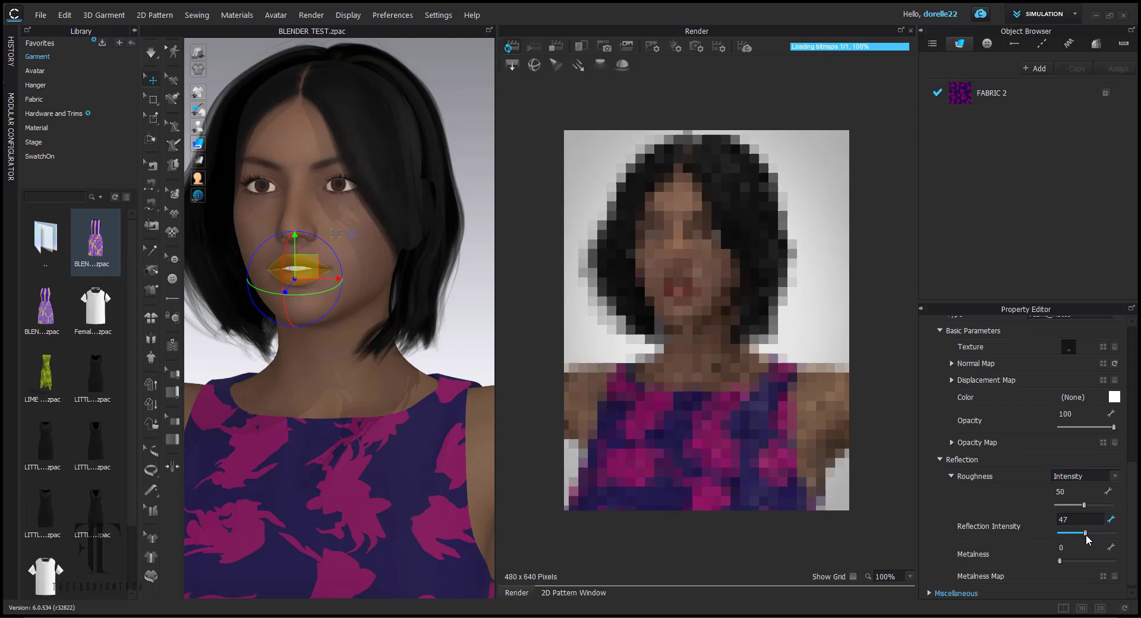
{"action": "left_click_drag", "start_coordinate": [1085, 535], "coordinate": [1068, 505]}
Examine the rendered avatar and dress from the upper body down to the full length.
{"action": "scroll", "coordinate": [331, 218], "scroll_direction": "down", "scroll_amount": 4}
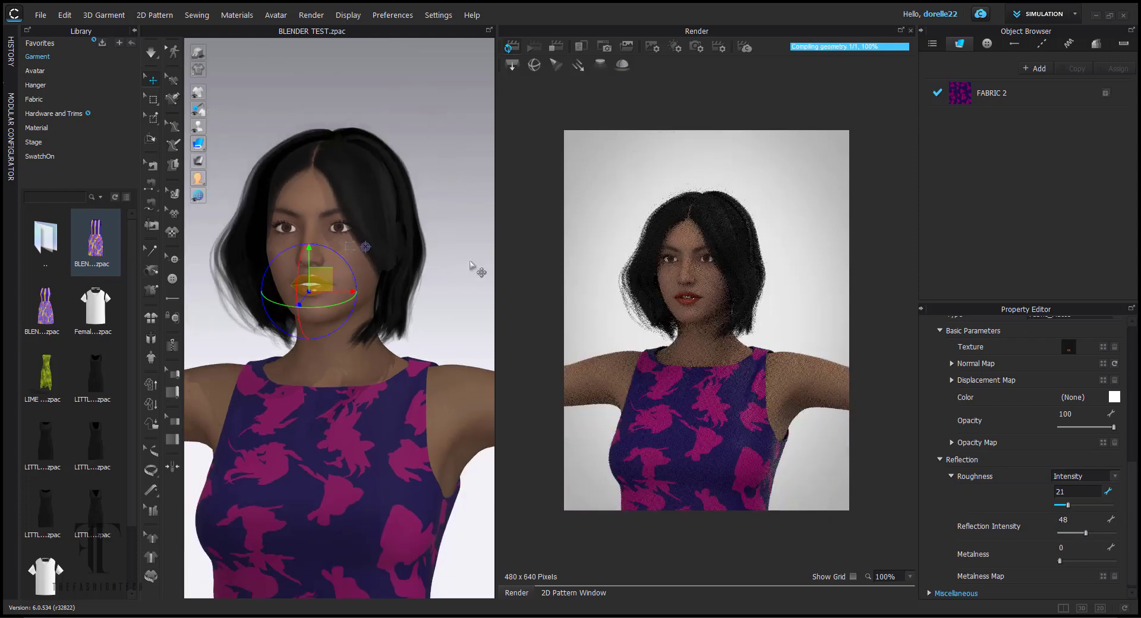
{"action": "middle_click_drag", "start_coordinate": [471, 265], "coordinate": [458, 168]}
{"action": "scroll", "coordinate": [414, 410], "scroll_direction": "down", "scroll_amount": 4}
{"action": "middle_click_drag", "start_coordinate": [412, 420], "coordinate": [423, 250]}
{"action": "right_click_drag", "start_coordinate": [423, 297], "coordinate": [443, 341]}
{"action": "middle_click_drag", "start_coordinate": [443, 341], "coordinate": [420, 423]}
{"action": "right_click_drag", "start_coordinate": [419, 416], "coordinate": [380, 407]}
{"action": "left_click", "coordinate": [450, 245]}
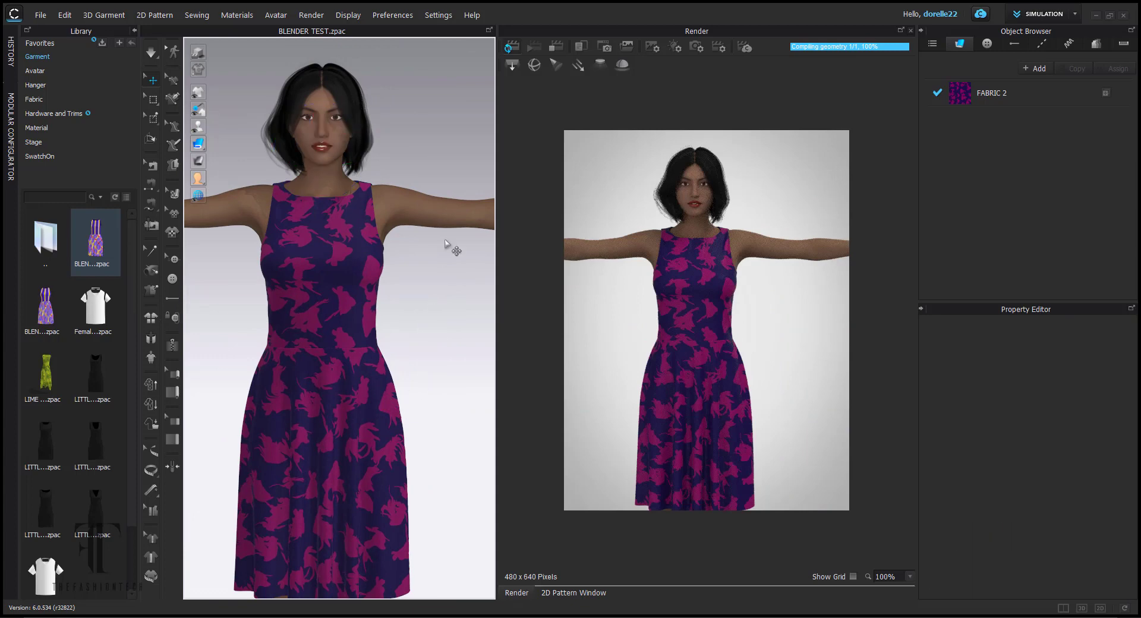
Close the render and switch the workspace to Animation mode.
{"action": "left_click", "coordinate": [911, 31]}
{"action": "left_click", "coordinate": [1074, 13]}
{"action": "left_click", "coordinate": [1037, 62]}
{"action": "scroll", "coordinate": [674, 343], "scroll_direction": "down", "scroll_amount": 5}
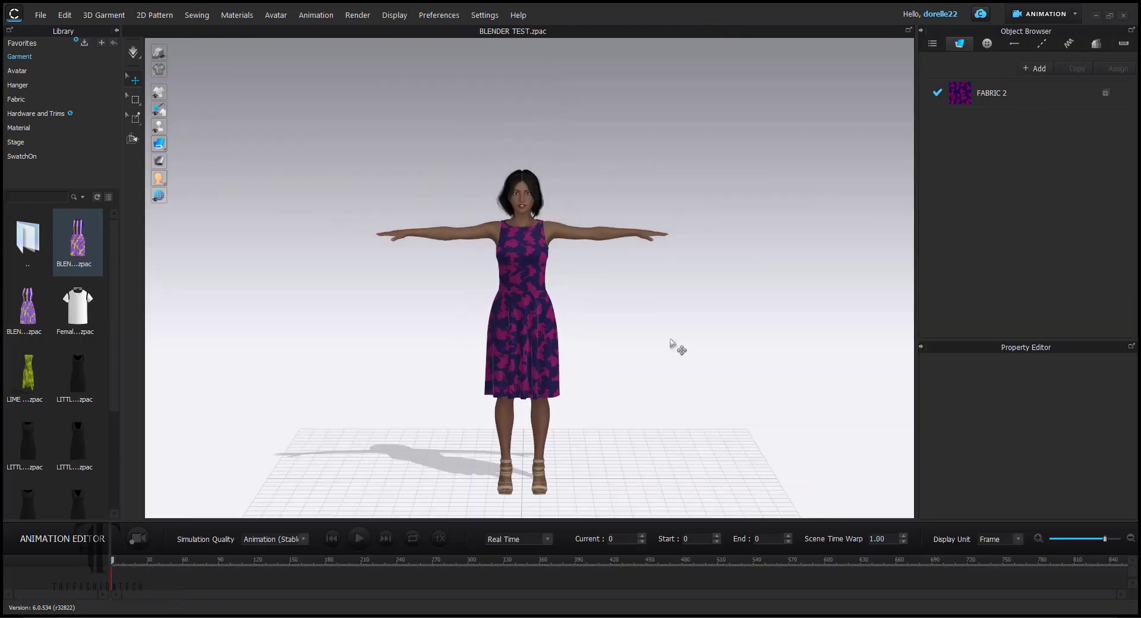
{"action": "middle_click_drag", "start_coordinate": [673, 344], "coordinate": [618, 296]}
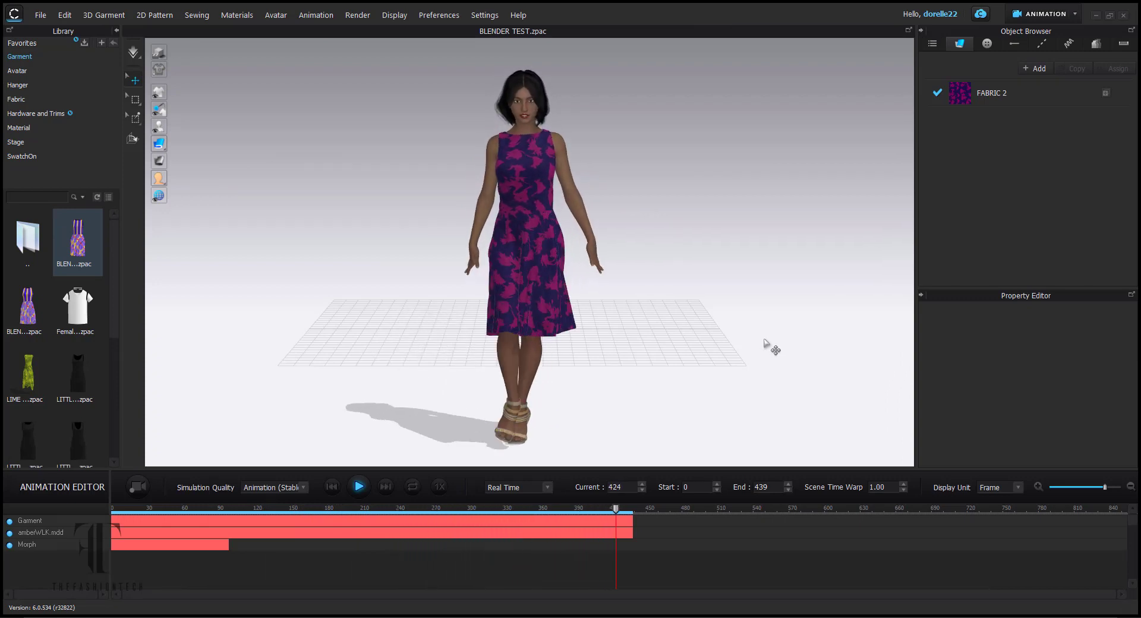
Return the walk animation to frame 0 and start a render of the full-length avatar.
{"action": "left_click_drag", "start_coordinate": [517, 516], "coordinate": [92, 536]}
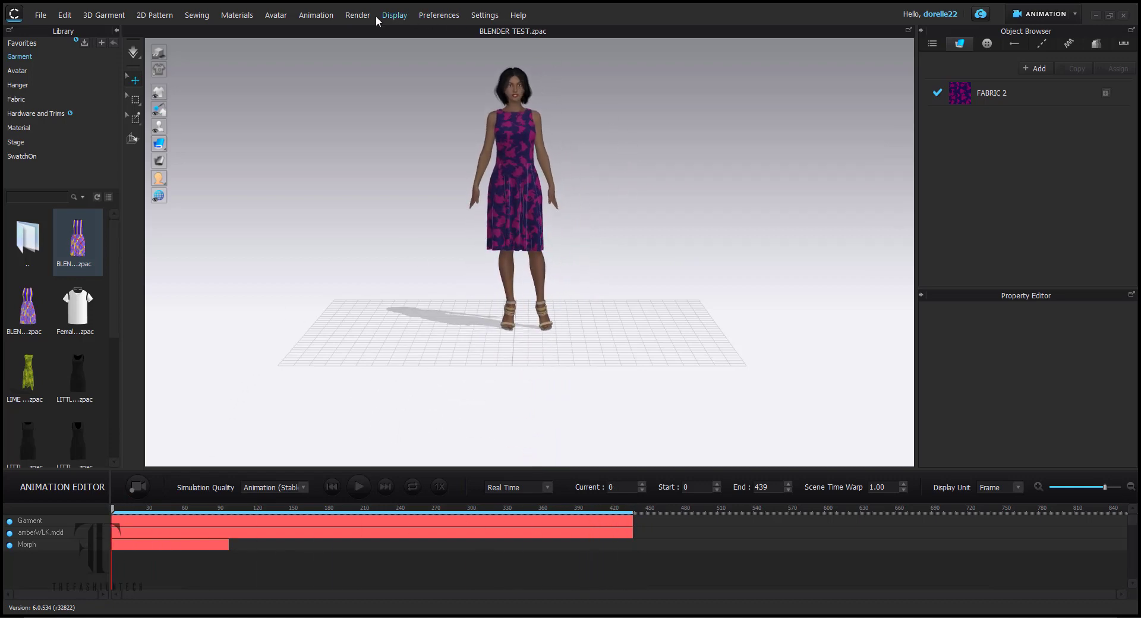
{"action": "left_click", "coordinate": [357, 15]}
{"action": "left_click", "coordinate": [356, 31]}
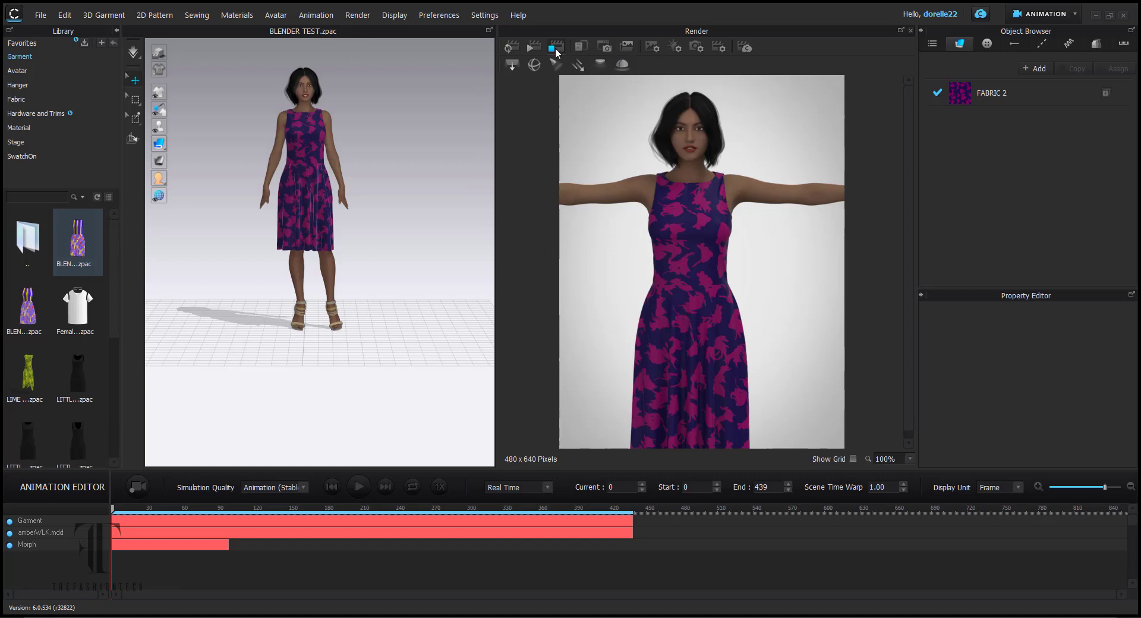
{"action": "left_click", "coordinate": [512, 48]}
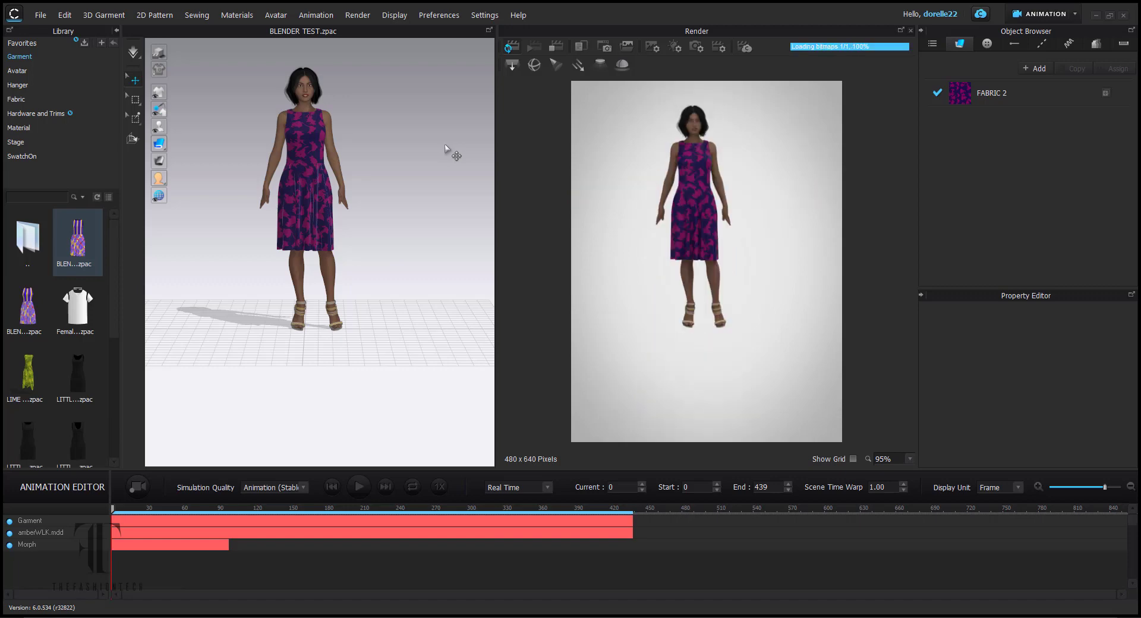
{"action": "scroll", "coordinate": [451, 154], "scroll_direction": "up", "scroll_amount": 5}
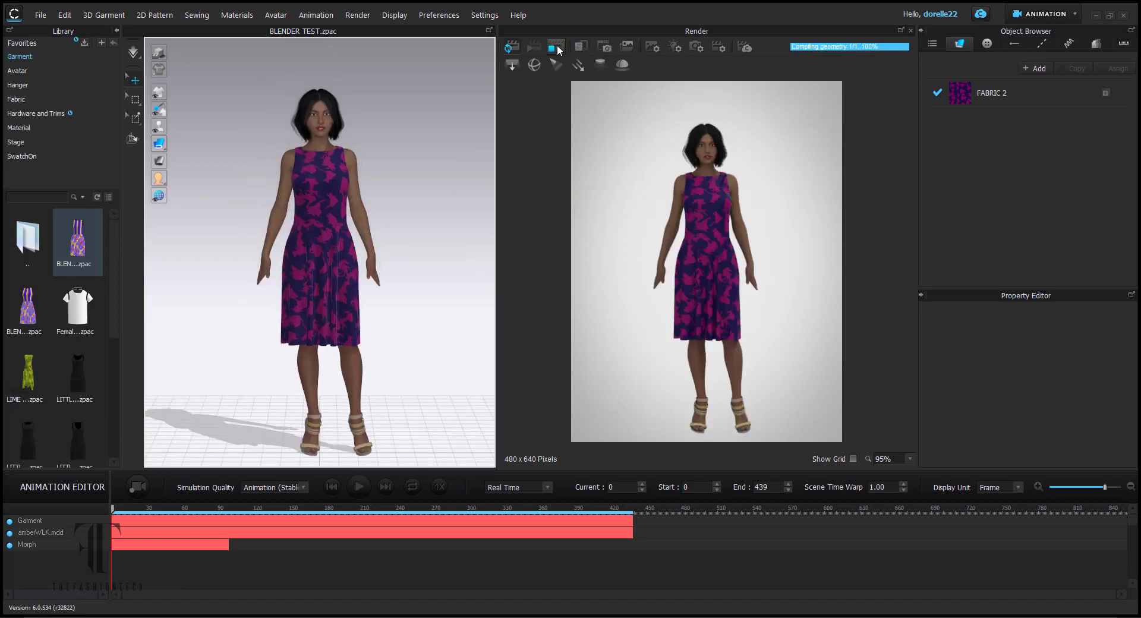
Load the 2k outdoor HDR image from Downloads as the dome light's environment map and set the light angle to -180.
{"action": "left_click", "coordinate": [556, 49]}
{"action": "left_click", "coordinate": [1114, 343]}
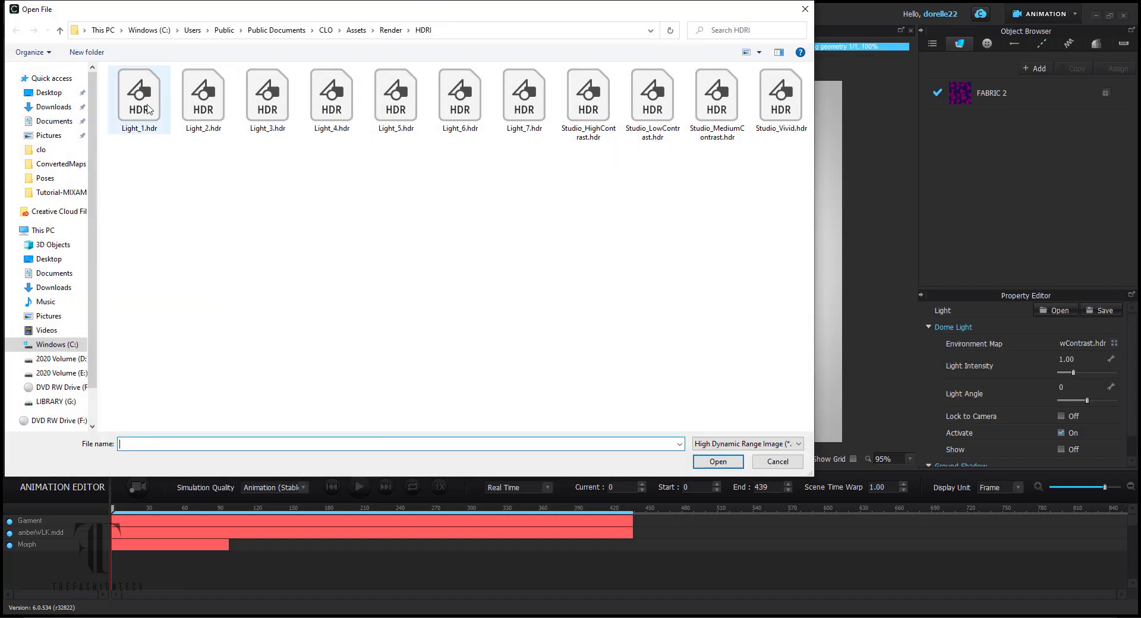
{"action": "left_click", "coordinate": [47, 106]}
{"action": "double_click", "coordinate": [215, 119]}
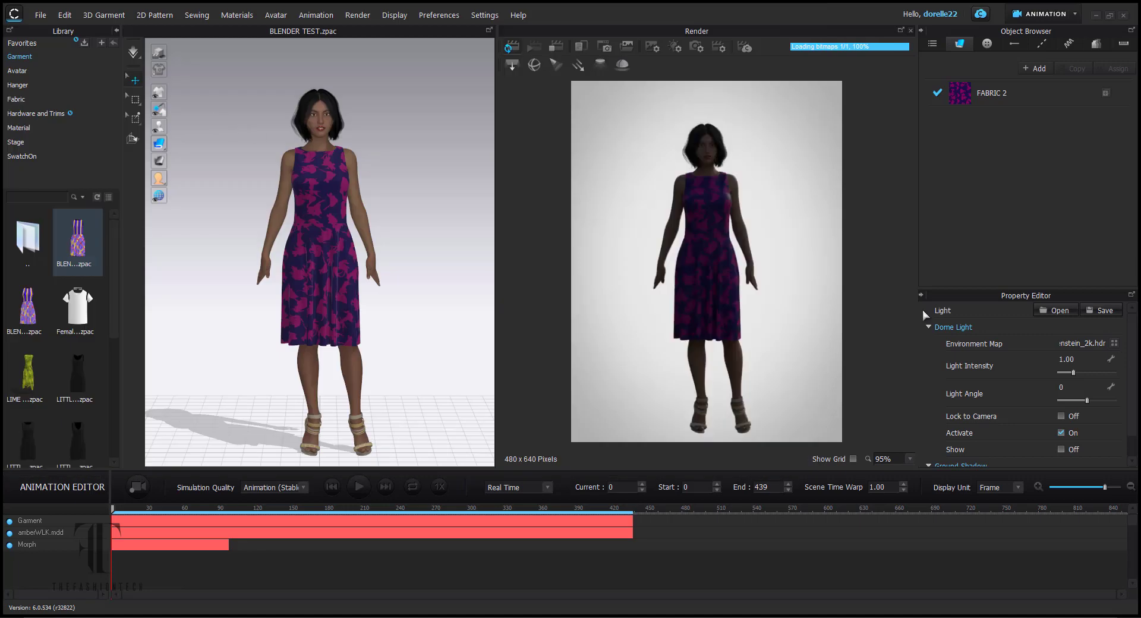
{"action": "left_click_drag", "start_coordinate": [1082, 403], "coordinate": [1060, 404]}
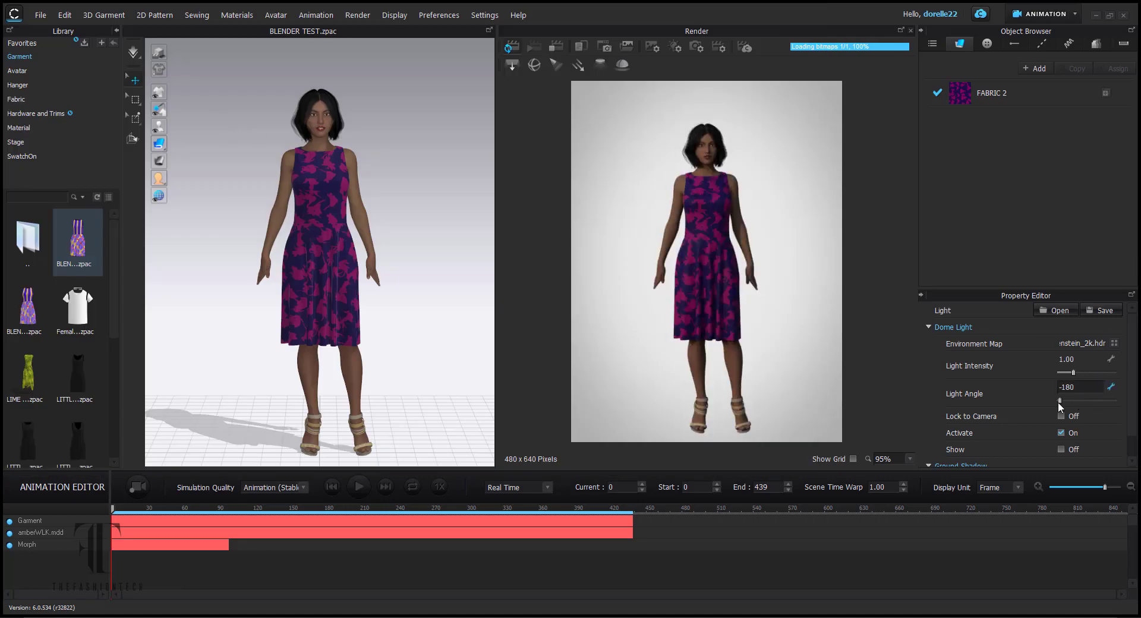
Remove the render background's texture and turn on background transparency.
{"action": "scroll", "coordinate": [1127, 336], "scroll_direction": "down", "scroll_amount": 10}
{"action": "left_click", "coordinate": [1114, 341]}
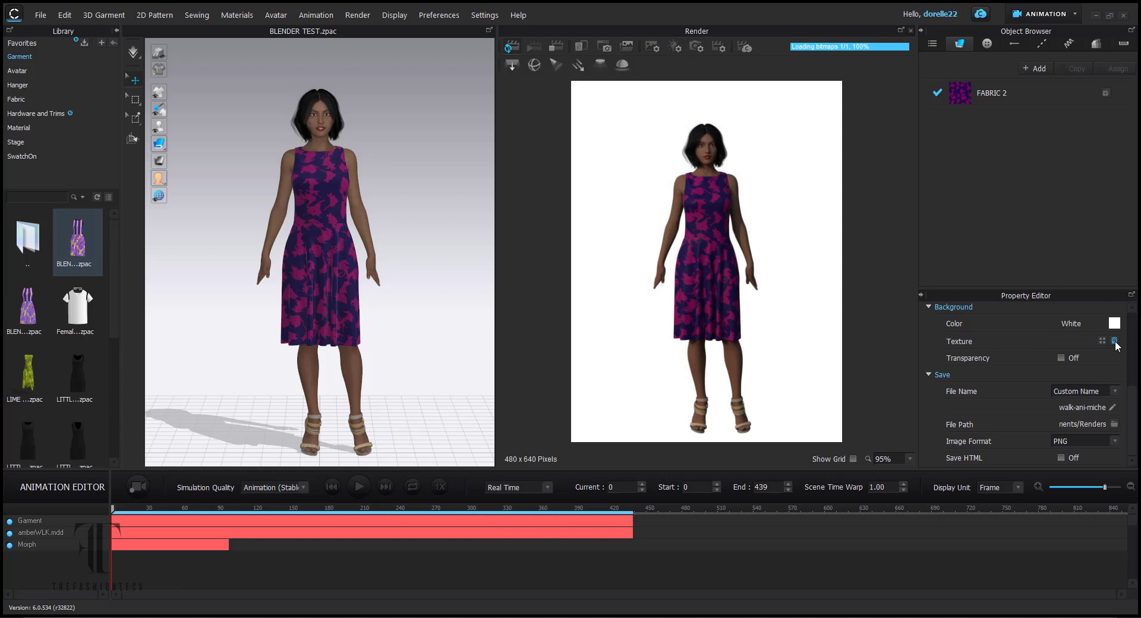
{"action": "left_click", "coordinate": [1061, 358]}
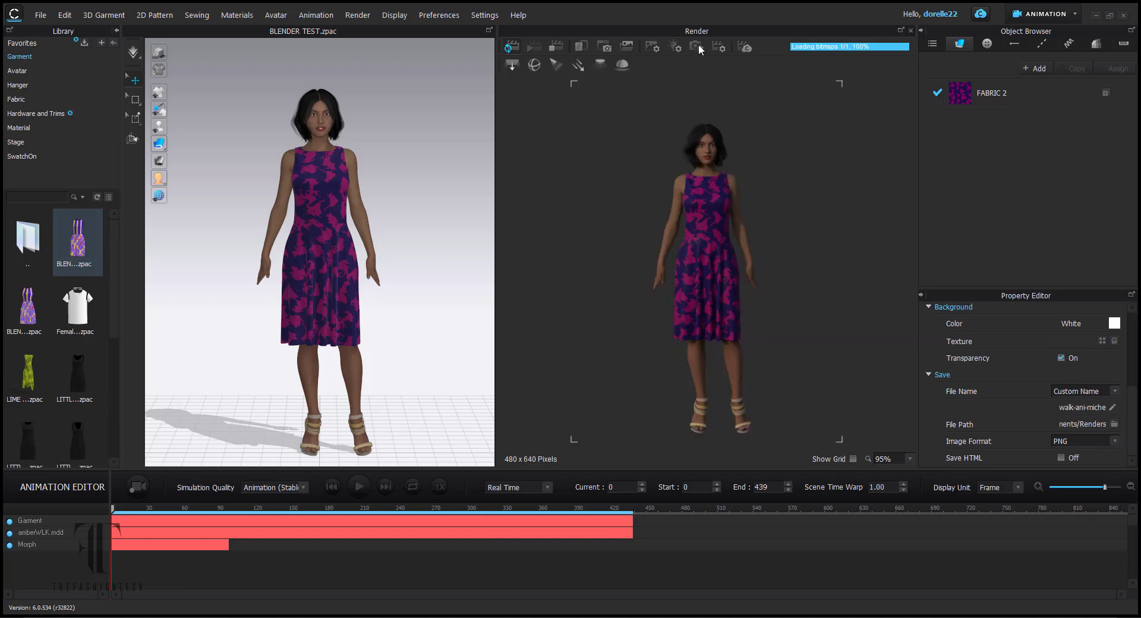
Show the dome light's environment map behind the avatar in the render and check it at different camera distances.
{"action": "left_click", "coordinate": [675, 46]}
{"action": "left_click", "coordinate": [1061, 450]}
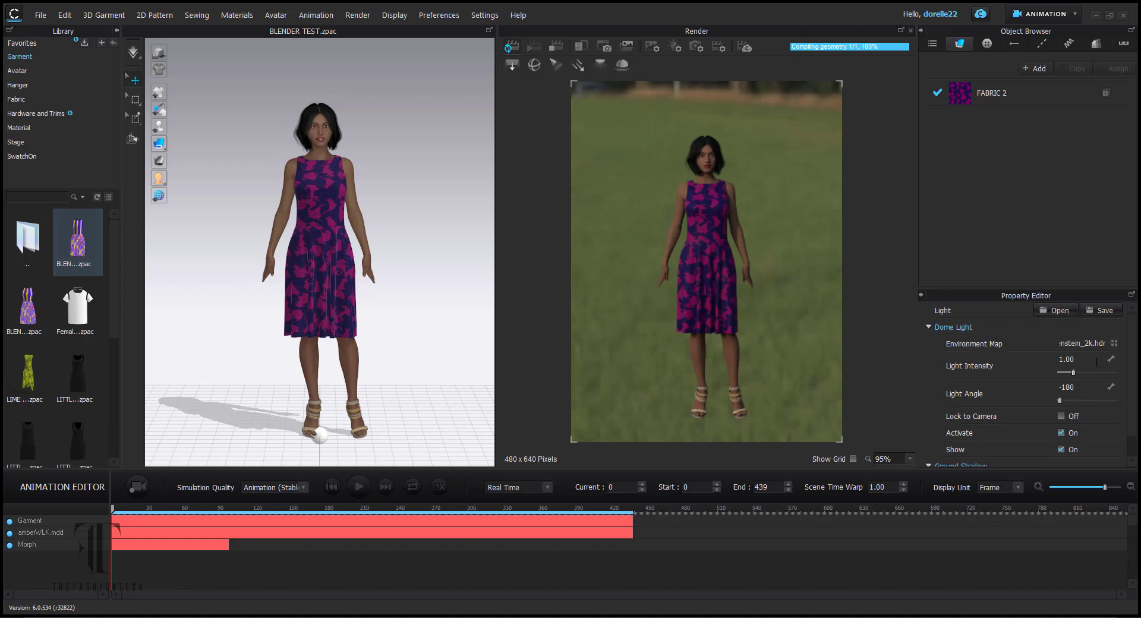
{"action": "scroll", "coordinate": [1070, 392], "scroll_direction": "down", "scroll_amount": 1}
{"action": "scroll", "coordinate": [772, 352], "scroll_direction": "down", "scroll_amount": 8}
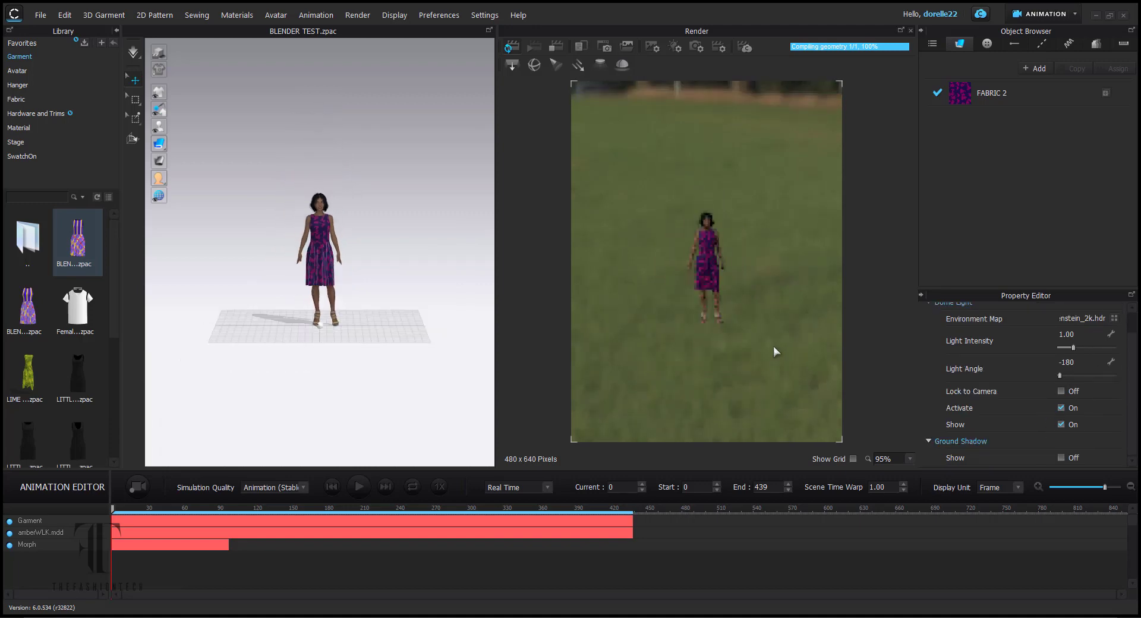
{"action": "scroll", "coordinate": [774, 347], "scroll_direction": "up", "scroll_amount": 9}
Set the render camera's field of view to 66 and bring the camera close to the avatar.
{"action": "left_click", "coordinate": [695, 48]}
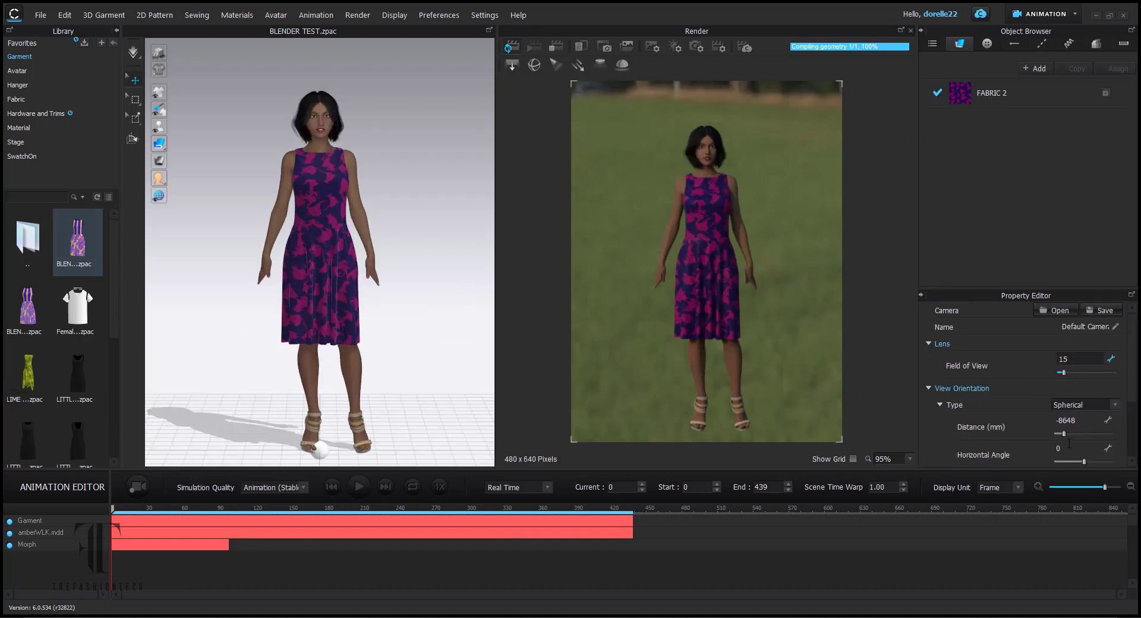
{"action": "left_click_drag", "start_coordinate": [1064, 372], "coordinate": [1079, 377]}
{"action": "scroll", "coordinate": [366, 271], "scroll_direction": "up", "scroll_amount": 5}
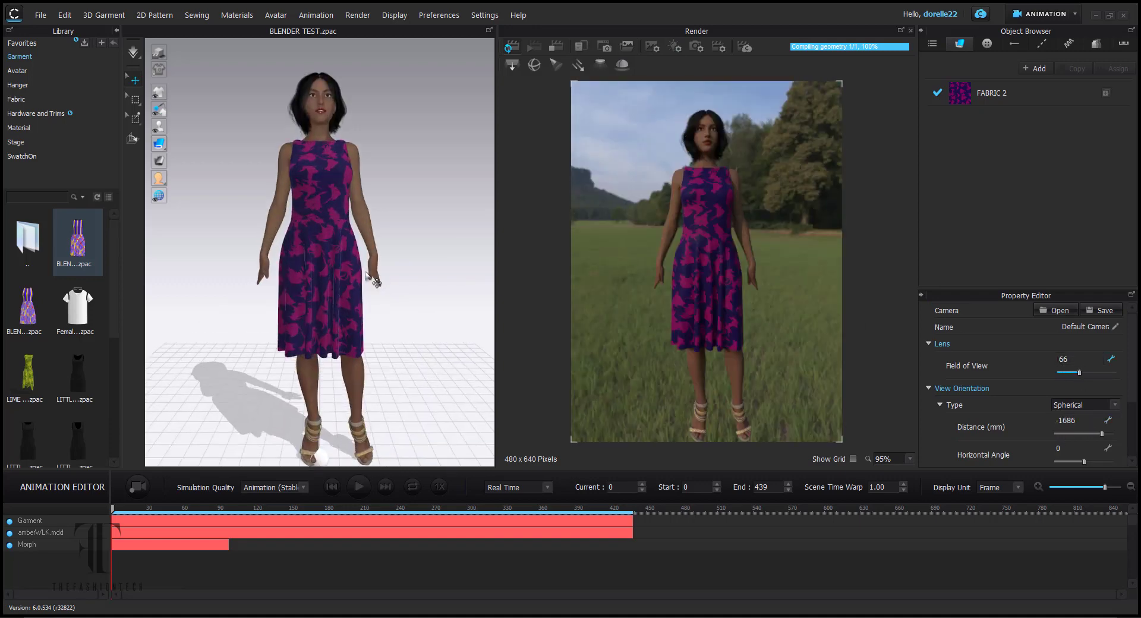
Orbit the camera to a horizontal angle of about 23 and set its field of view to 71.
{"action": "scroll", "coordinate": [376, 282], "scroll_direction": "down", "scroll_amount": 1}
{"action": "right_click_drag", "start_coordinate": [375, 282], "coordinate": [349, 254]}
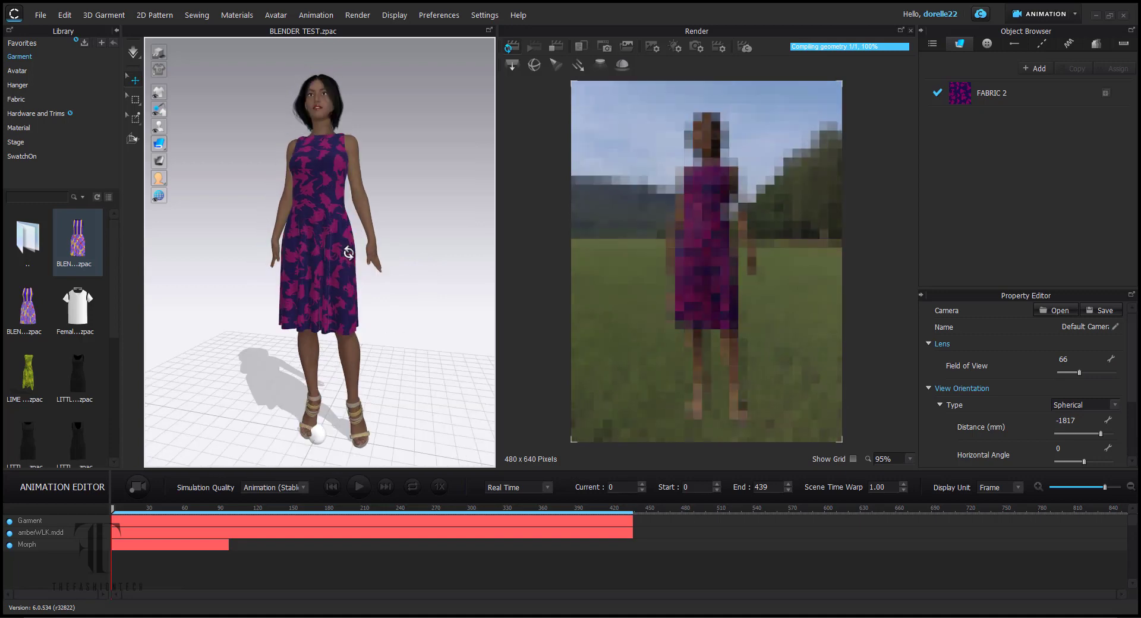
{"action": "scroll", "coordinate": [387, 280], "scroll_direction": "up", "scroll_amount": 1}
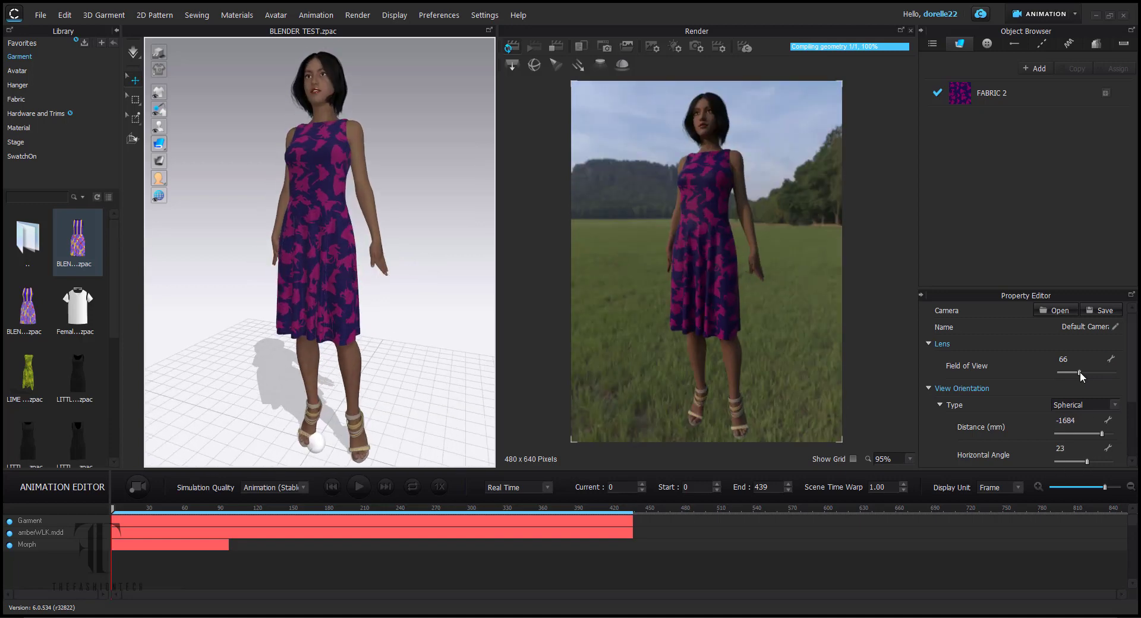
{"action": "left_click_drag", "start_coordinate": [1081, 376], "coordinate": [1083, 376]}
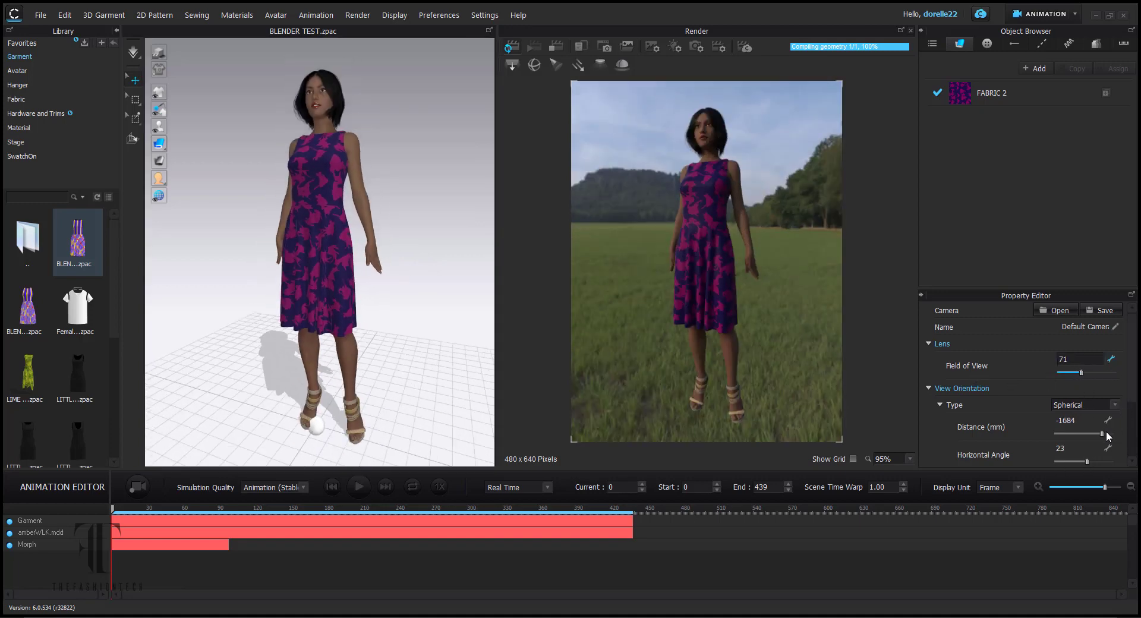
Set the render camera's field of view to 54 and orbit to a near-frontal view framing the avatar from head to feet.
{"action": "left_click_drag", "start_coordinate": [1106, 436], "coordinate": [1082, 463]}
{"action": "left_click_drag", "start_coordinate": [1077, 373], "coordinate": [1071, 375]}
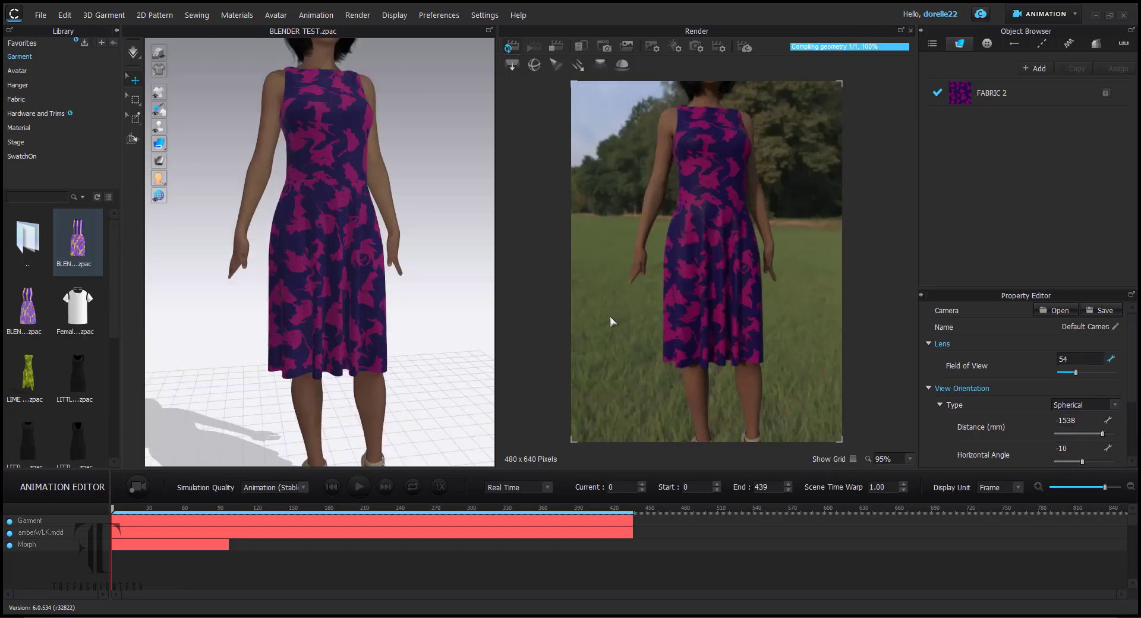
{"action": "scroll", "coordinate": [474, 306], "scroll_direction": "down", "scroll_amount": 4}
{"action": "scroll", "coordinate": [445, 290], "scroll_direction": "up", "scroll_amount": 2}
{"action": "mouse_move", "coordinate": [456, 293]}
{"action": "right_mouse_down"}
{"action": "mouse_move", "coordinate": [445, 290]}
{"action": "mouse_move", "coordinate": [447, 306]}
{"action": "right_mouse_up"}
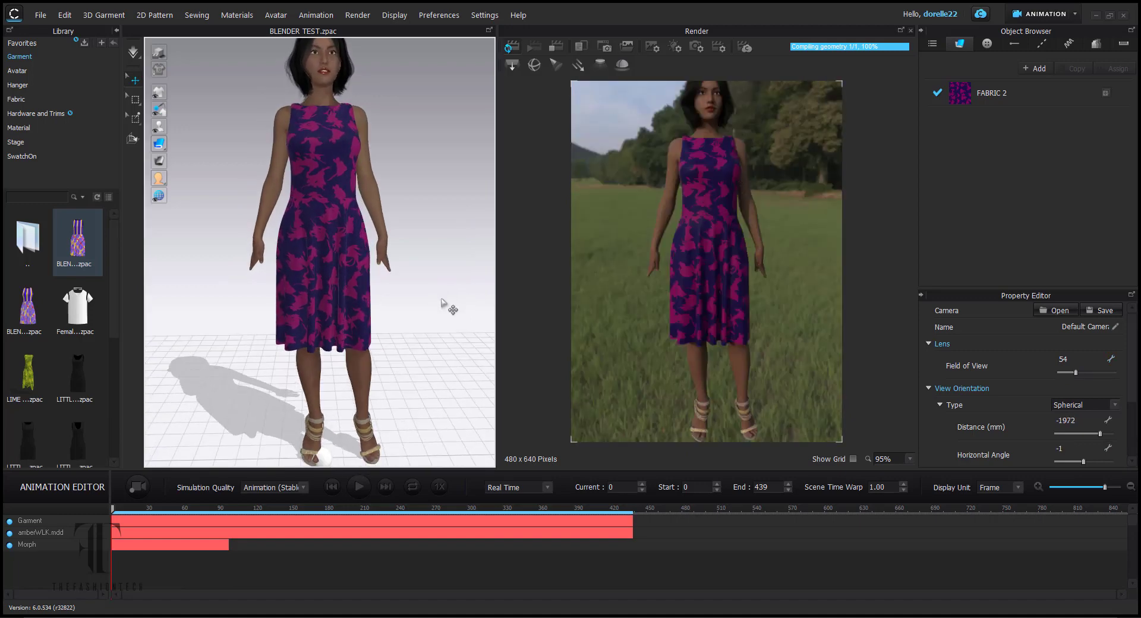
{"action": "middle_click_drag", "start_coordinate": [447, 306], "coordinate": [461, 329]}
{"action": "scroll", "coordinate": [461, 328], "scroll_direction": "down", "scroll_amount": 1}
Turn off the ground shadow in the light properties and reframe the full avatar from a lower, more distant camera.
{"action": "left_click", "coordinate": [675, 46]}
{"action": "scroll", "coordinate": [934, 336], "scroll_direction": "down", "scroll_amount": 2}
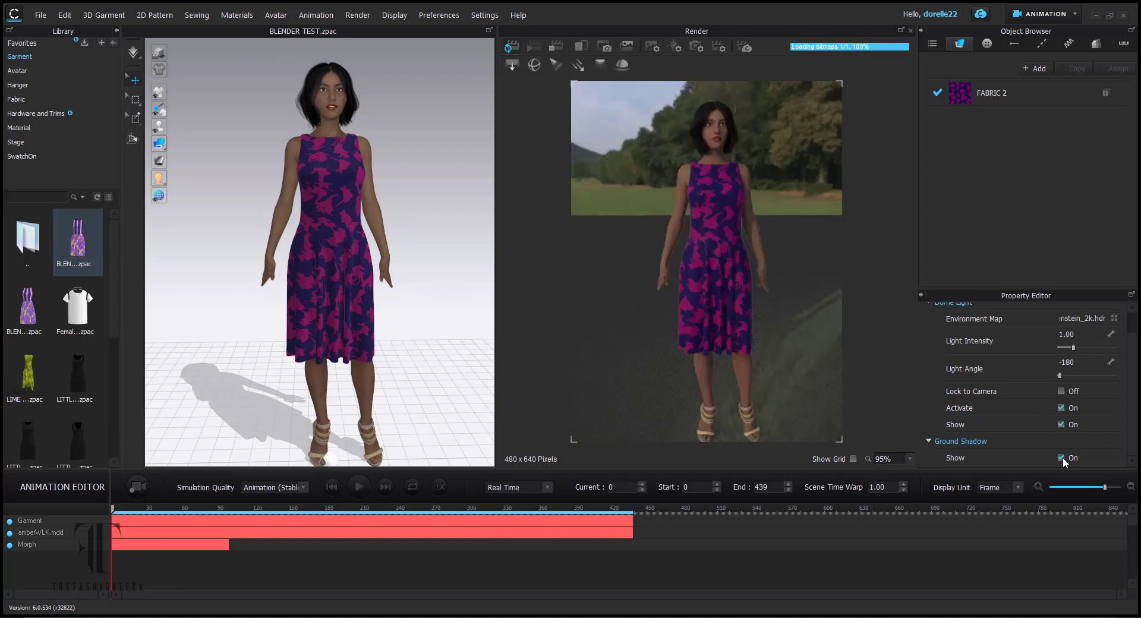
{"action": "left_click", "coordinate": [554, 52]}
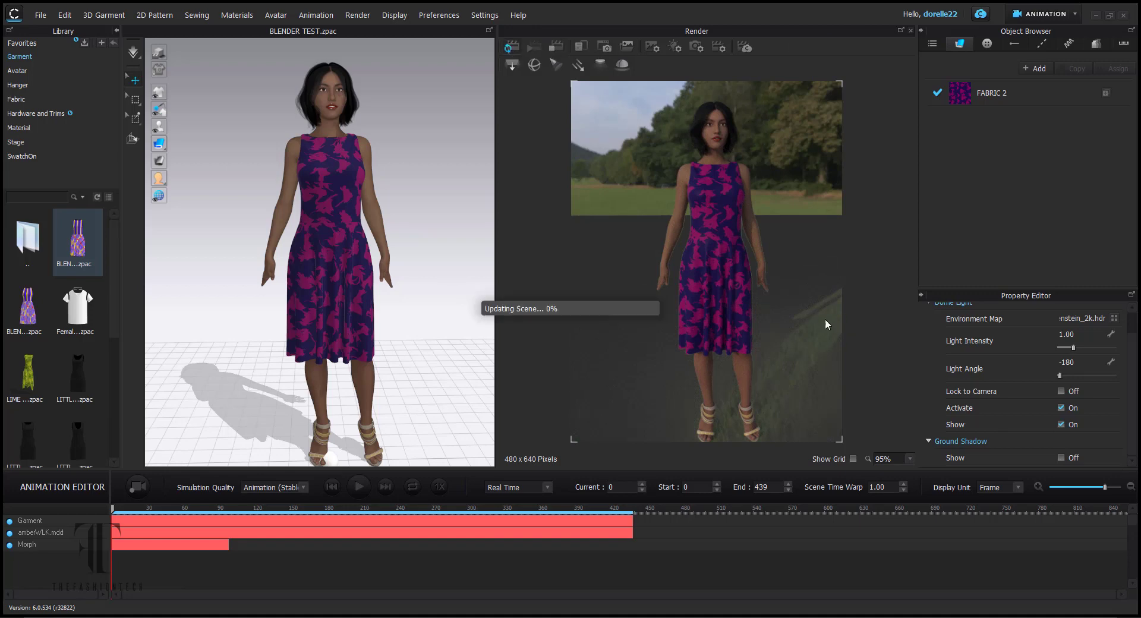
{"action": "right_click_drag", "start_coordinate": [411, 373], "coordinate": [413, 352]}
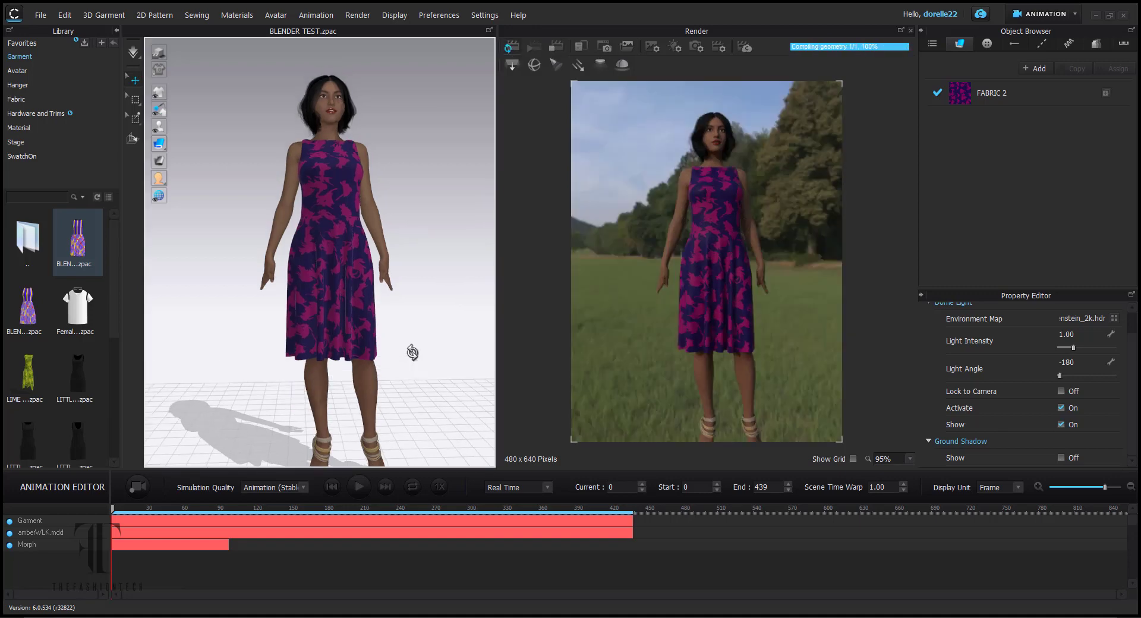
{"action": "middle_click_drag", "start_coordinate": [413, 351], "coordinate": [414, 297]}
{"action": "scroll", "coordinate": [416, 336], "scroll_direction": "down", "scroll_amount": 1}
{"action": "scroll", "coordinate": [417, 337], "scroll_direction": "down", "scroll_amount": 4}
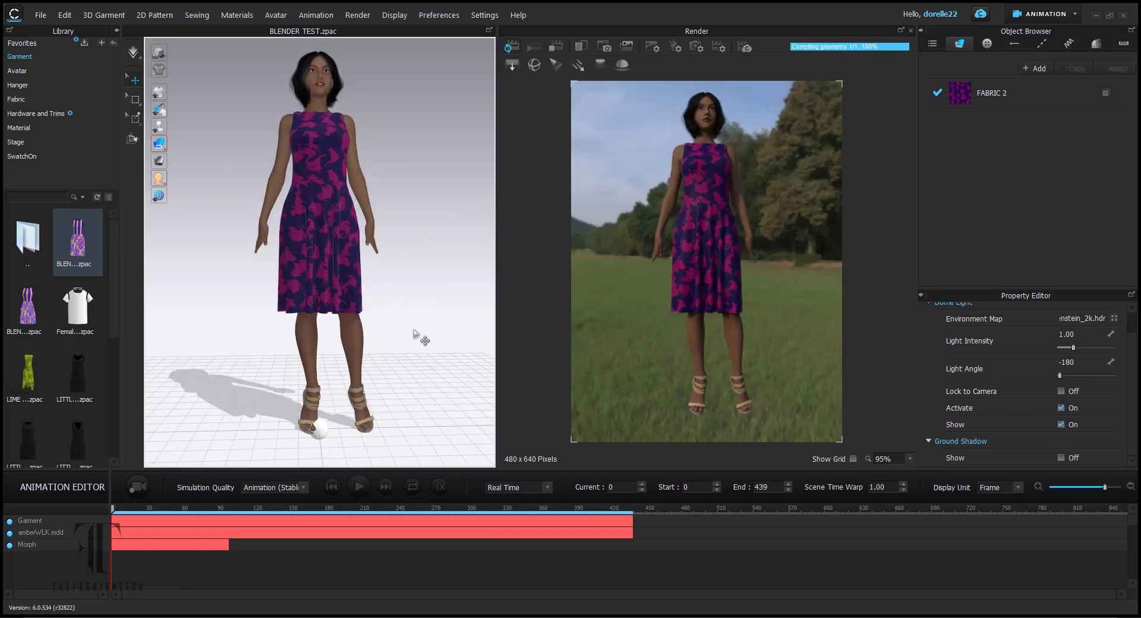
Play the catwalk animation and check the render at frames 337 and 424 with the camera closer to the avatar.
{"action": "left_click", "coordinate": [358, 487]}
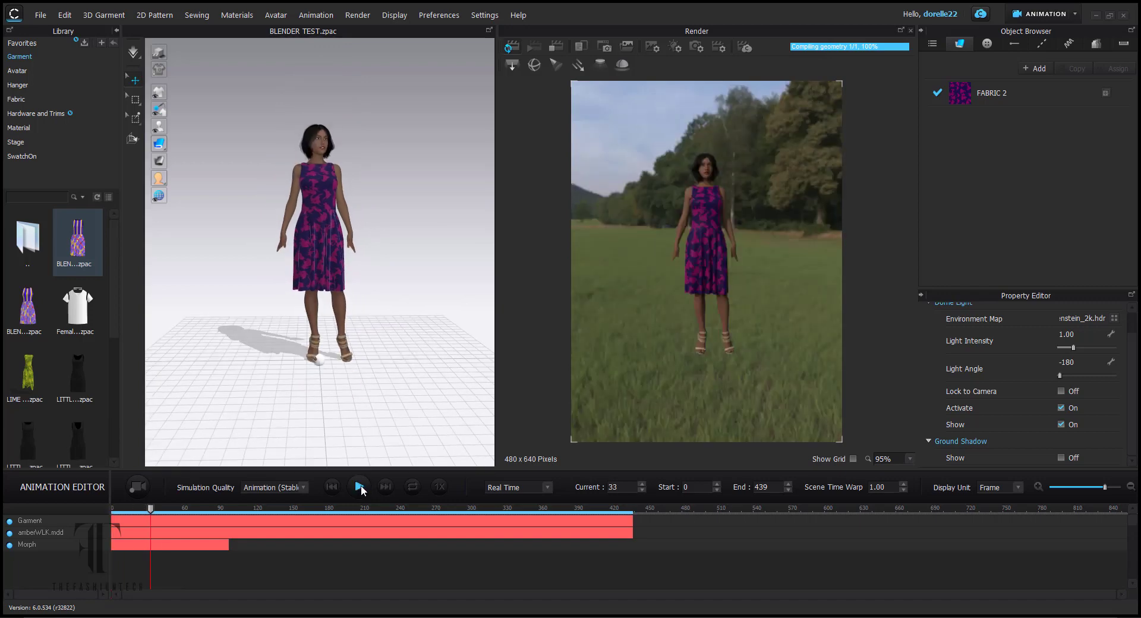
{"action": "left_click_drag", "start_coordinate": [454, 510], "coordinate": [511, 510]}
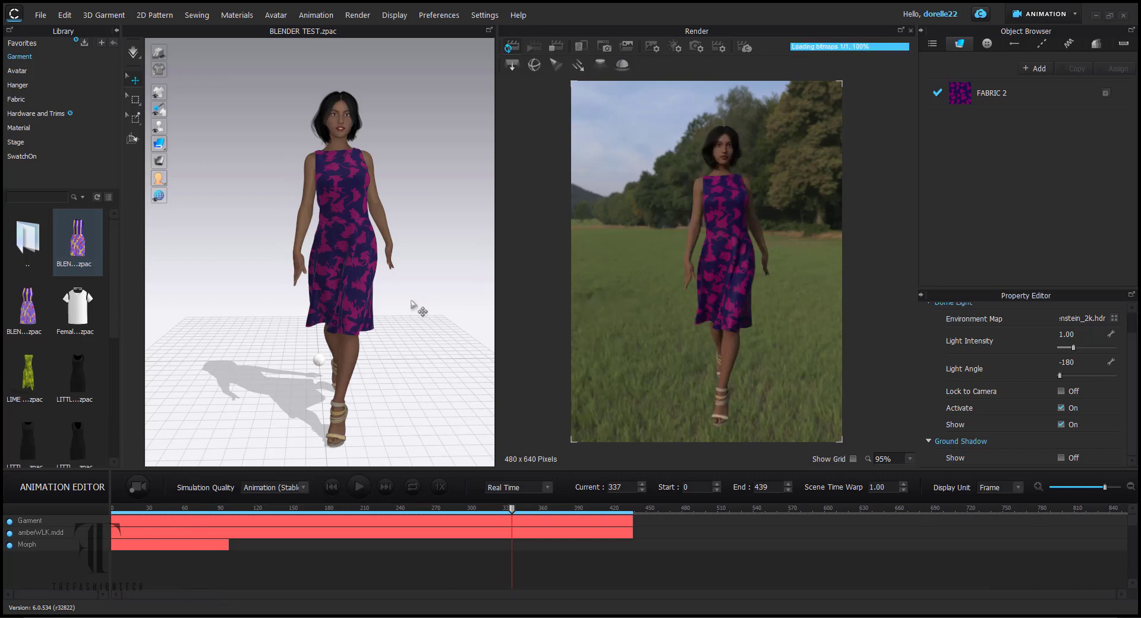
{"action": "scroll", "coordinate": [413, 303], "scroll_direction": "up", "scroll_amount": 2}
{"action": "middle_click_drag", "start_coordinate": [412, 301], "coordinate": [403, 275]}
{"action": "left_click", "coordinate": [615, 510]}
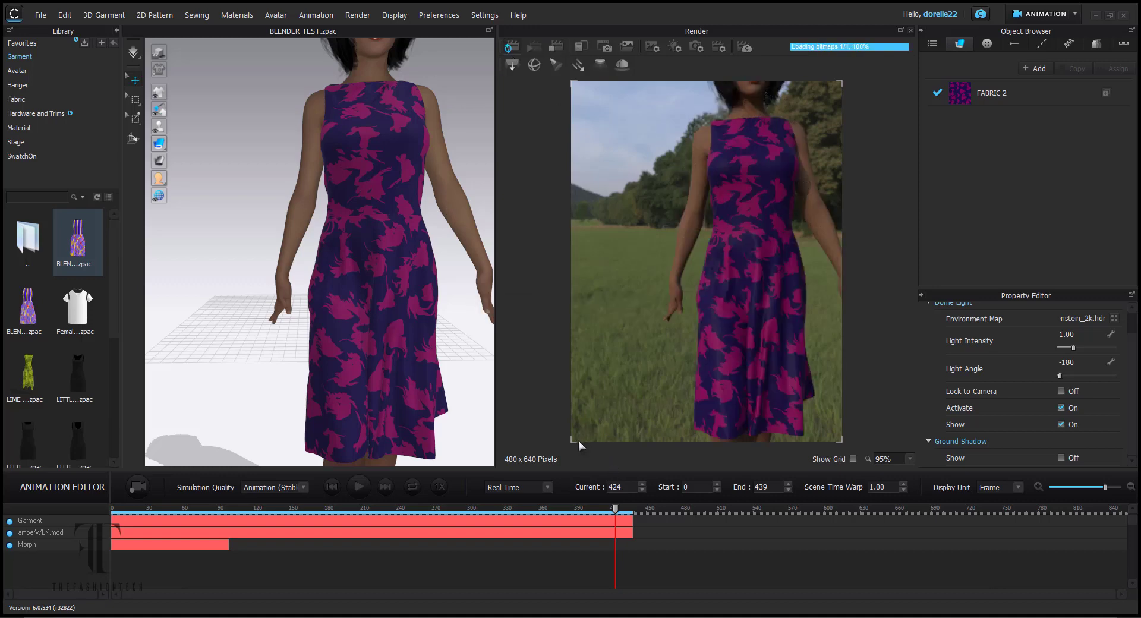
Replace the dome light's environment map with the rocky forest HDR and pull the camera back to show most of the avatar.
{"action": "scroll", "coordinate": [927, 358], "scroll_direction": "up", "scroll_amount": 1}
{"action": "left_click", "coordinate": [1113, 343]}
{"action": "left_click", "coordinate": [46, 94]}
{"action": "double_click", "coordinate": [768, 232]}
{"action": "scroll", "coordinate": [484, 350], "scroll_direction": "down", "scroll_amount": 3}
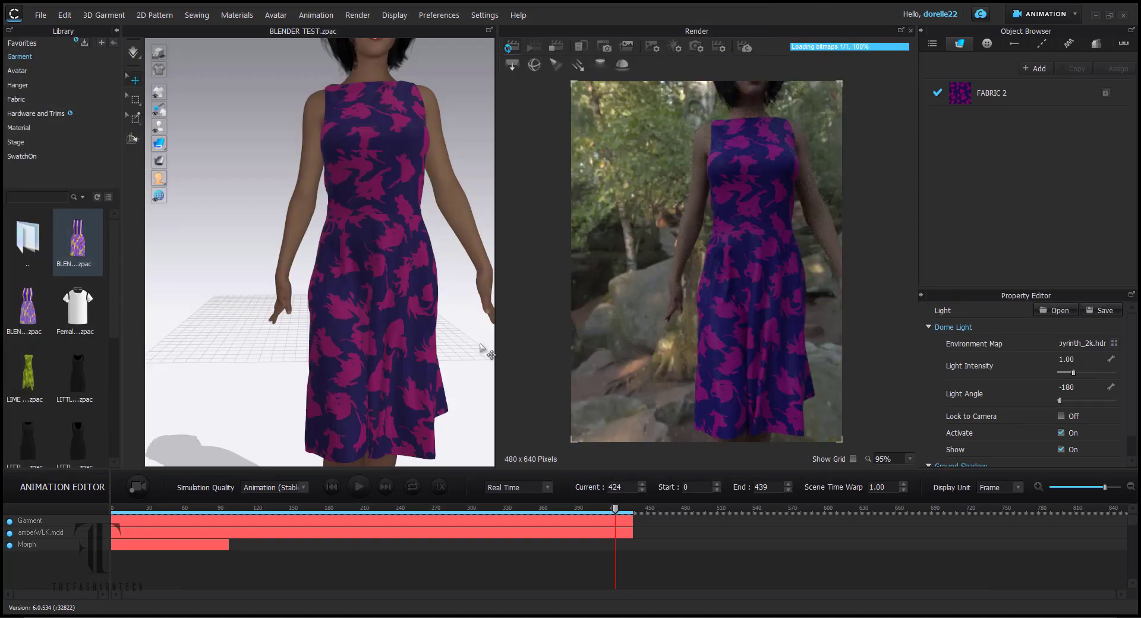
{"action": "scroll", "coordinate": [480, 331], "scroll_direction": "down", "scroll_amount": 3}
{"action": "scroll", "coordinate": [480, 330], "scroll_direction": "up", "scroll_amount": 2}
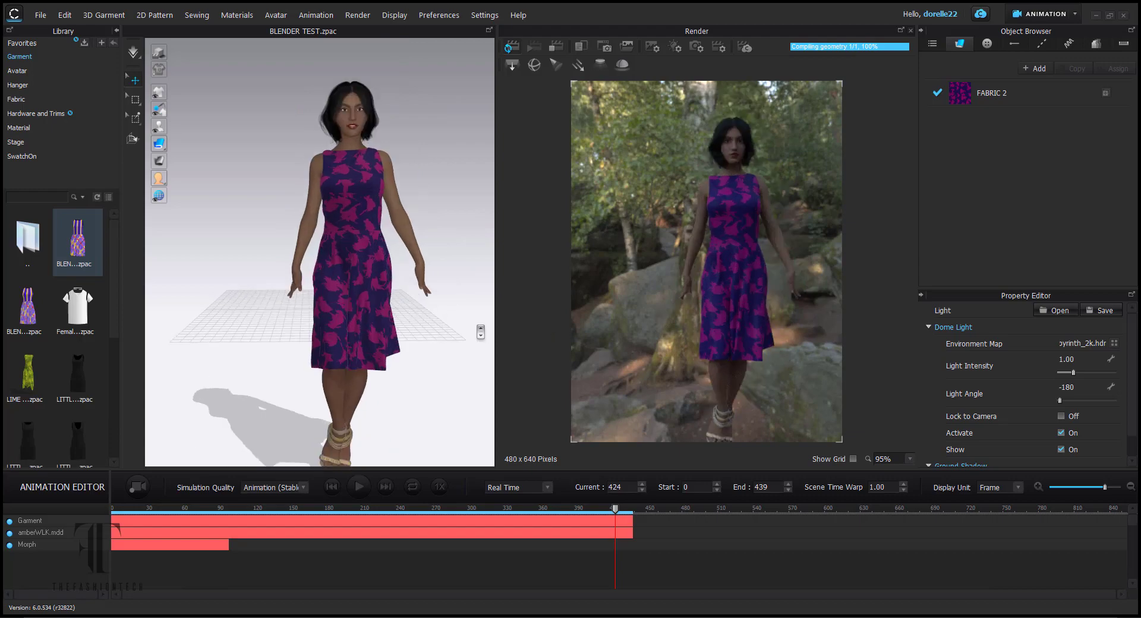
Raise the dome light's intensity to 3.68.
{"action": "left_click_drag", "start_coordinate": [1074, 372], "coordinate": [1090, 372]}
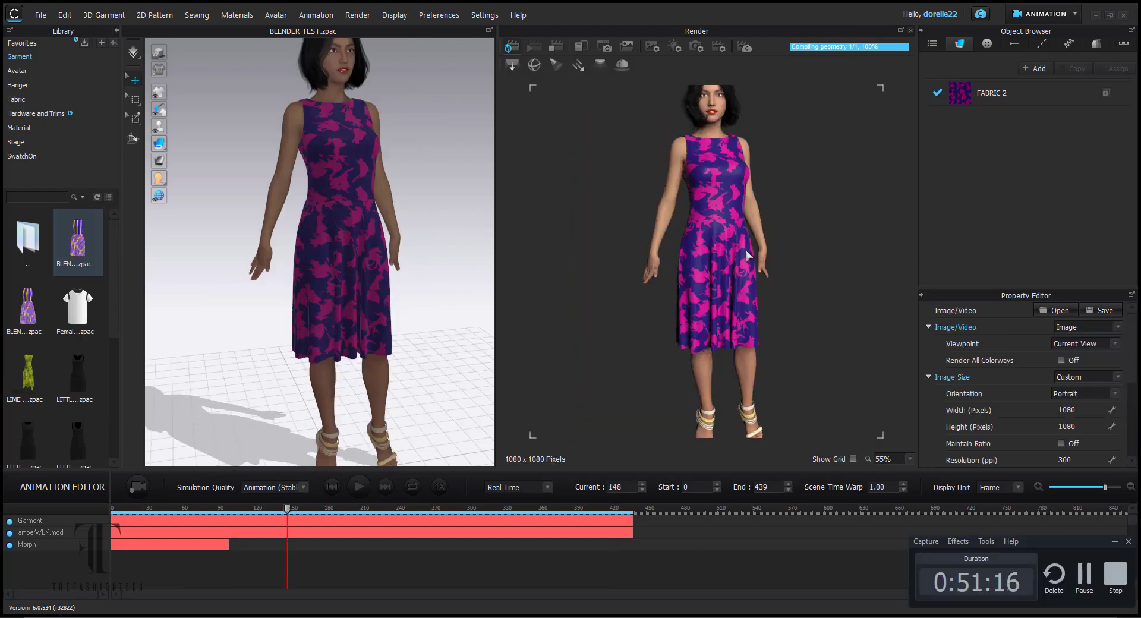
{"action": "left_click_drag", "start_coordinate": [1091, 371], "coordinate": [1109, 372]}
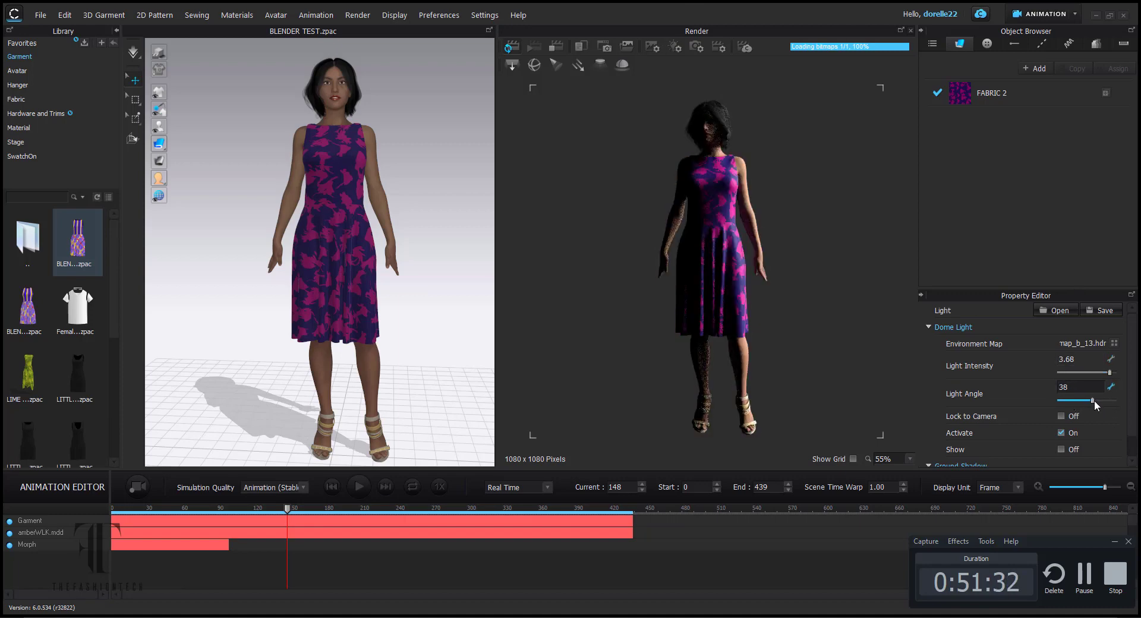